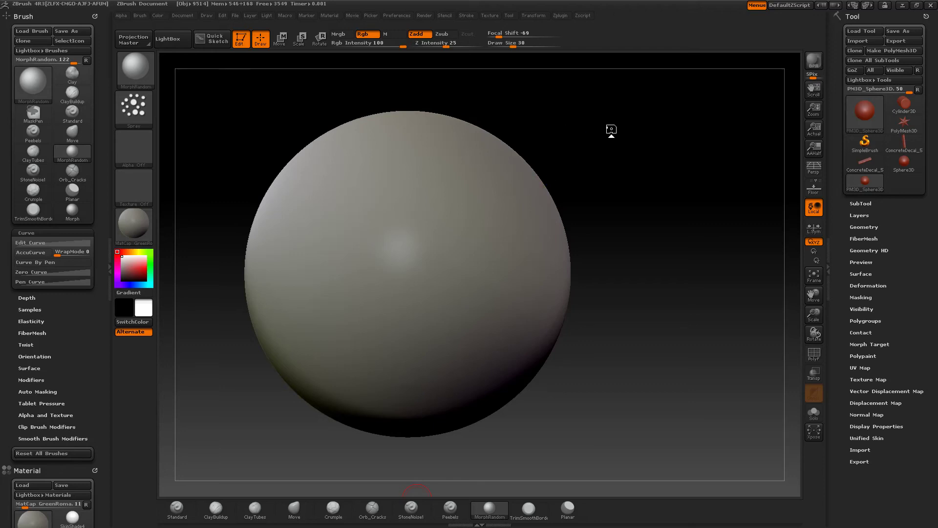
Step: Sculpt a patch of rough diagonal strokes on the front of the sphere with the Standard brush
drag(627, 195, 662, 197)
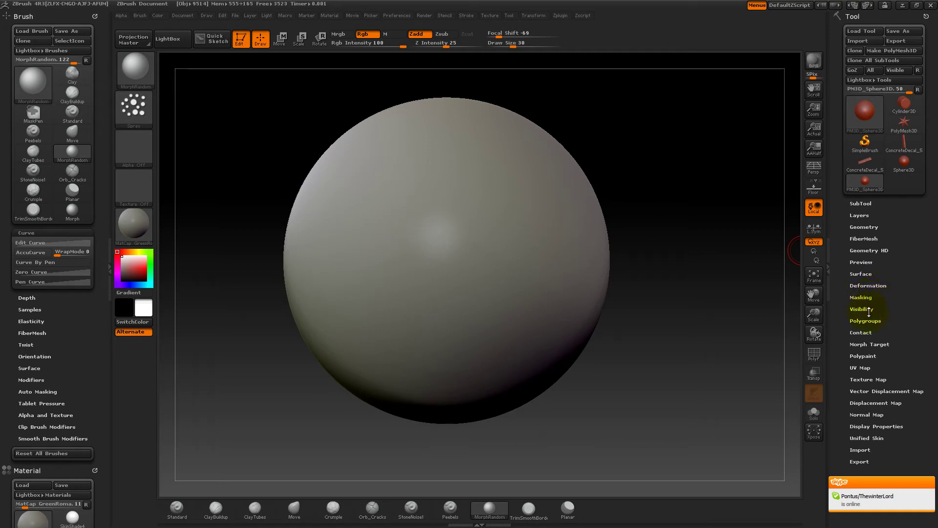
click(871, 344)
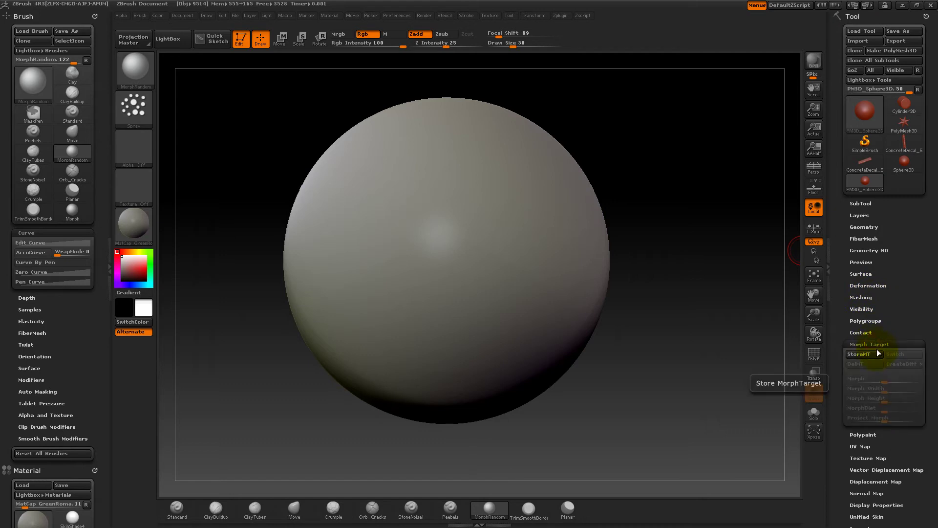
drag(906, 334, 900, 297)
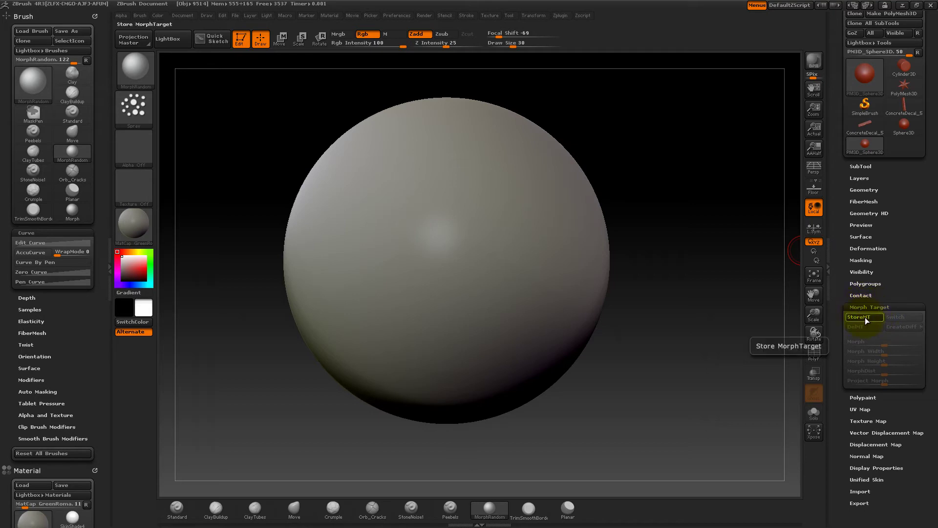
click(177, 508)
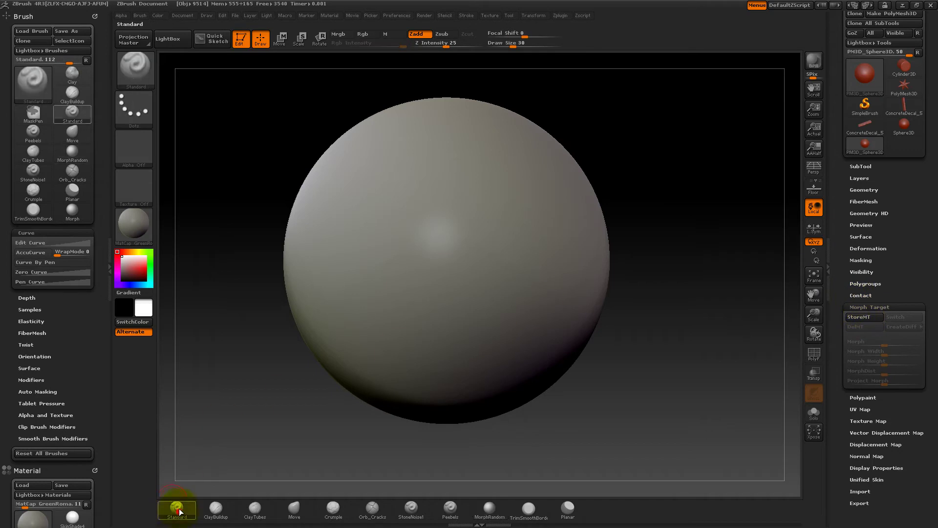
mouse_move(436, 246)
mouse_down()
mouse_move(486, 203)
mouse_move(509, 222)
mouse_move(471, 265)
mouse_move(518, 283)
mouse_up()
drag(721, 199, 711, 197)
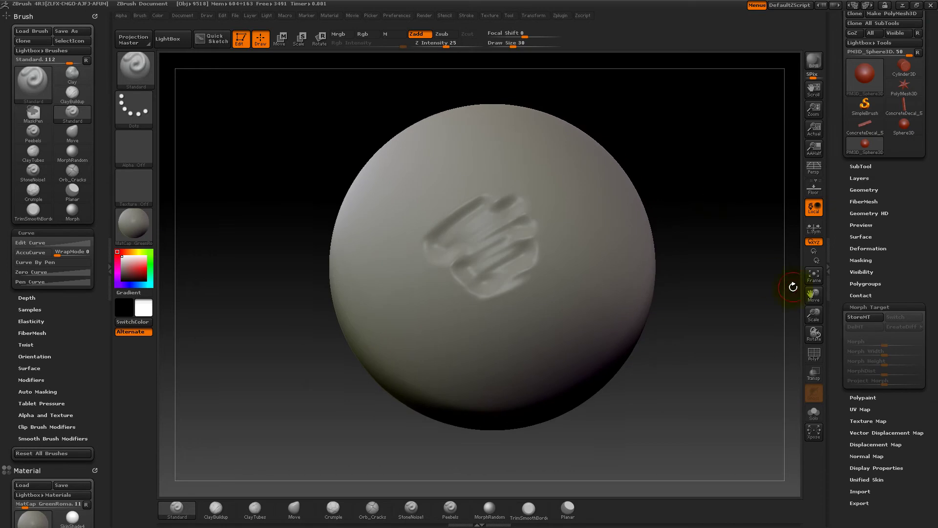
Step: Store the sculpted sphere's current surface as a morph target
click(878, 318)
click(879, 306)
drag(798, 303, 697, 298)
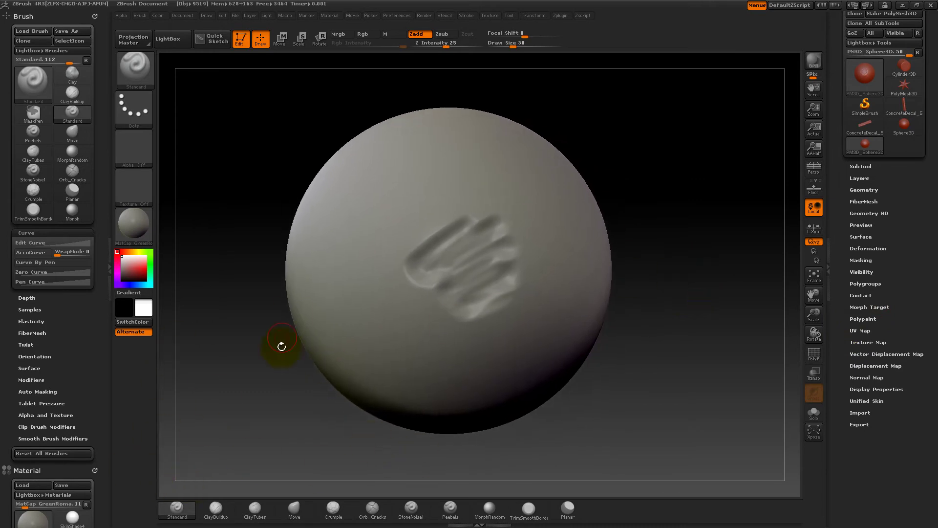
key(b)
key(m)
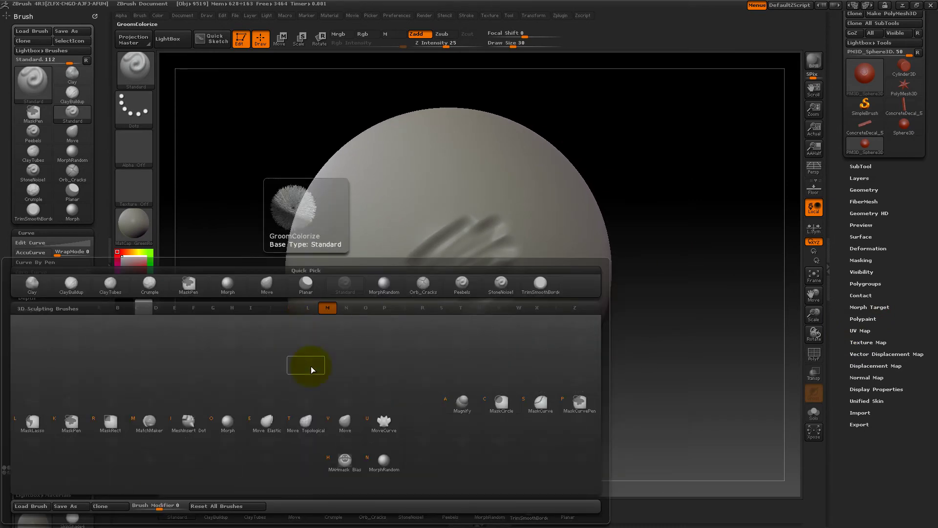
click(227, 423)
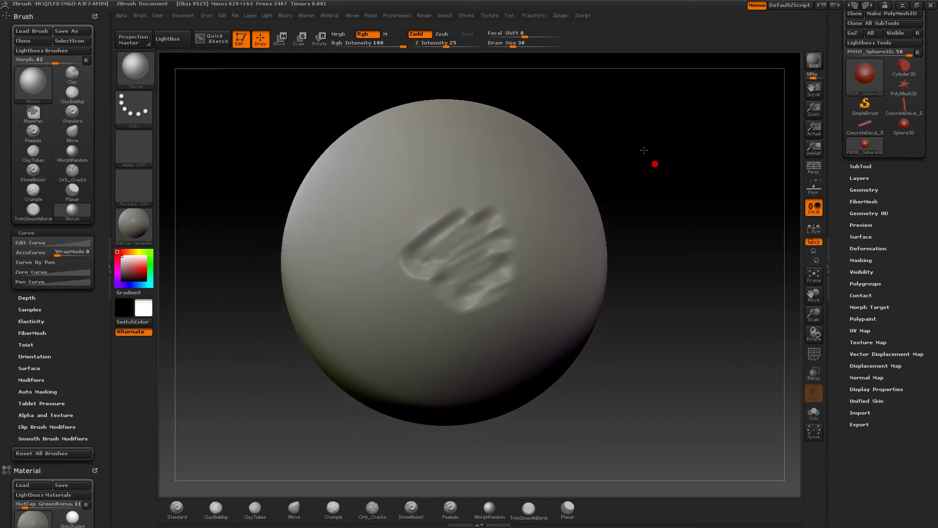
drag(648, 150, 630, 164)
Step: Sculpt additional Standard brush strokes over the existing patch of strokes on the sphere
click(177, 508)
drag(674, 137, 644, 159)
mouse_move(415, 241)
mouse_down()
mouse_move(440, 204)
mouse_move(418, 215)
mouse_move(477, 216)
mouse_move(452, 270)
mouse_move(387, 265)
mouse_move(425, 278)
mouse_move(442, 338)
mouse_up()
Step: Paint parts of the sculpted patch back to the stored morph target with the Morph brush, along its upper edge and middle
key(b)
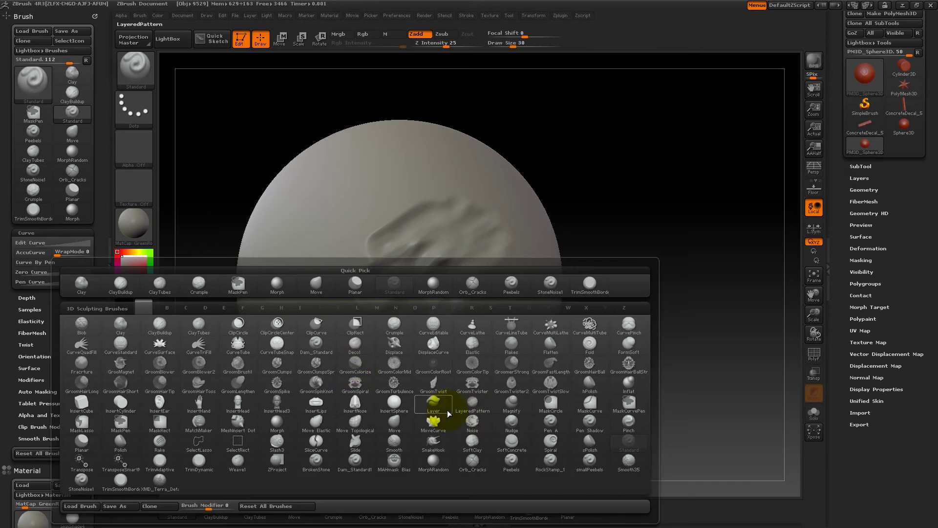
key(m)
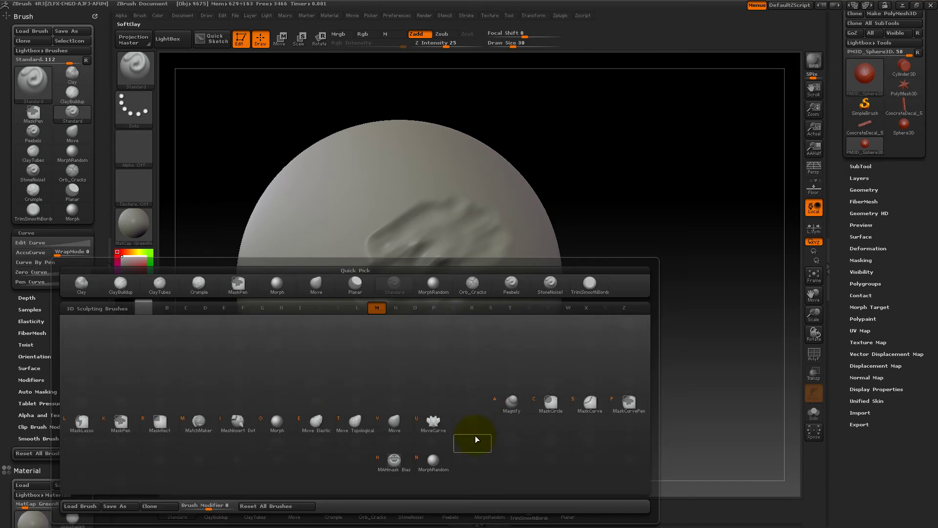
click(271, 419)
drag(596, 194, 605, 201)
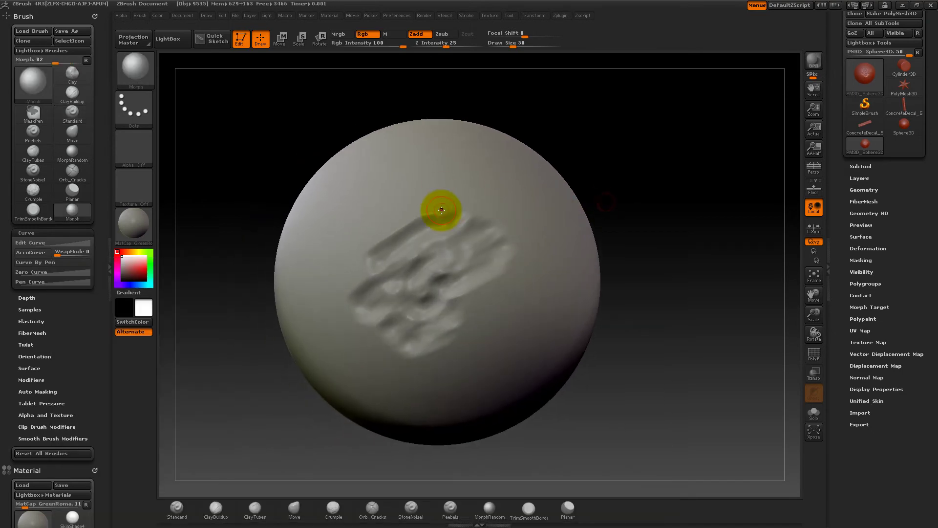
drag(469, 213, 497, 224)
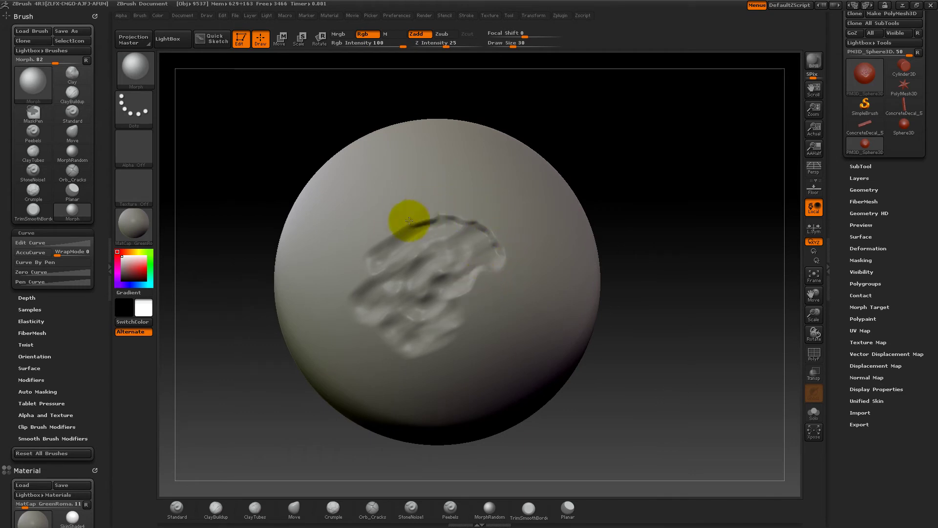
mouse_move(404, 223)
mouse_down()
mouse_move(375, 238)
mouse_move(364, 263)
mouse_move(446, 306)
mouse_up()
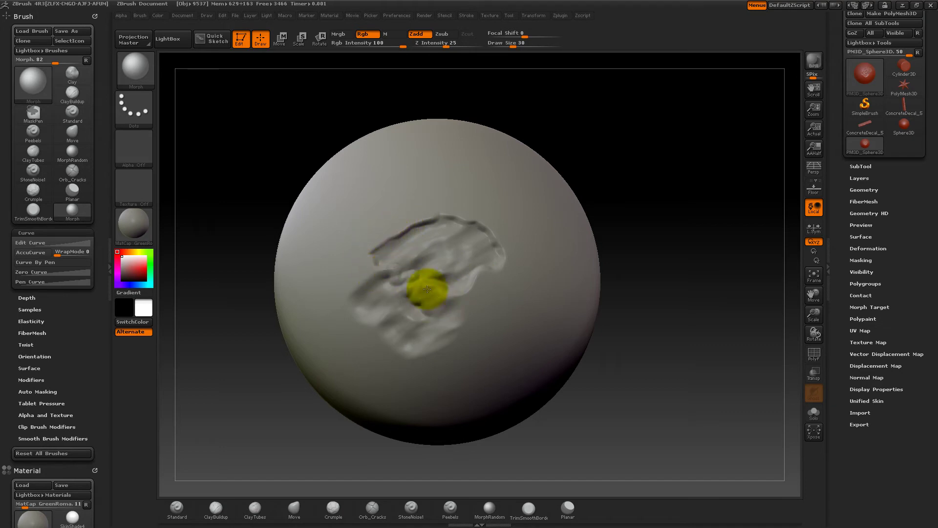
mouse_move(382, 275)
mouse_down()
mouse_move(424, 282)
mouse_move(419, 325)
mouse_move(445, 322)
mouse_move(368, 314)
mouse_move(423, 259)
mouse_up()
mouse_move(666, 142)
mouse_down()
mouse_move(639, 140)
mouse_move(634, 174)
mouse_move(638, 138)
mouse_move(649, 138)
mouse_move(519, 188)
mouse_up()
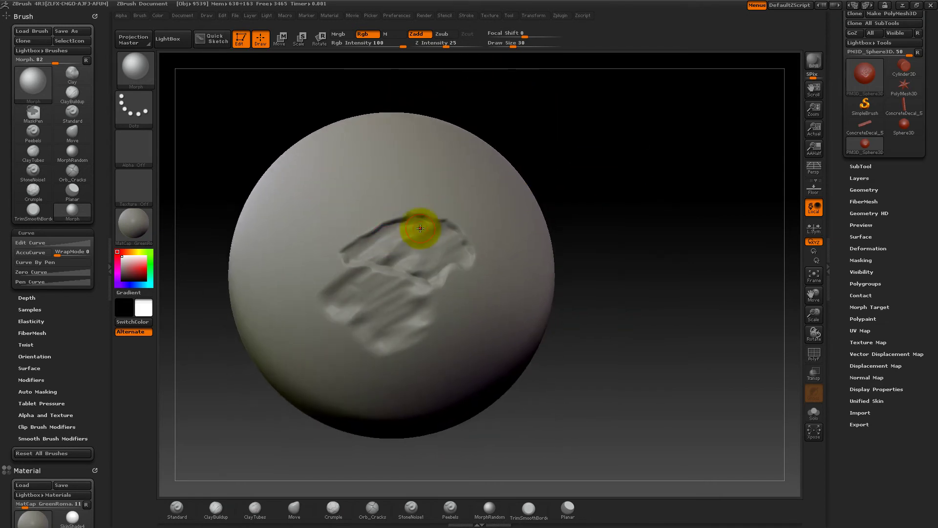
mouse_move(400, 221)
mouse_down()
mouse_move(418, 240)
mouse_move(384, 207)
mouse_up()
Step: Stamp a rocky texture onto a blank side of the sphere with the StoneNoise brush at Z Intensity 20
mouse_move(607, 128)
mouse_down()
mouse_move(663, 124)
mouse_move(652, 233)
mouse_move(666, 204)
mouse_move(643, 216)
mouse_move(666, 235)
mouse_move(688, 226)
mouse_move(367, 447)
mouse_up()
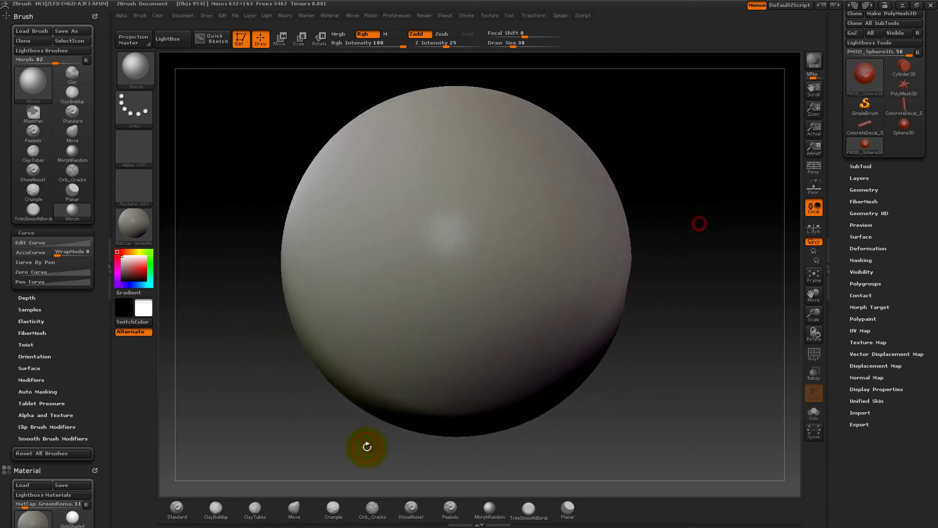
click(413, 509)
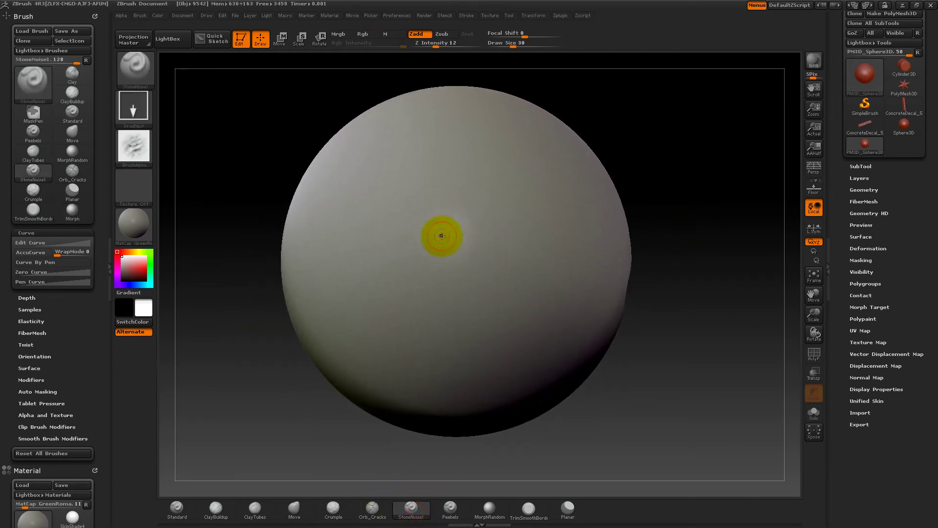
drag(460, 262, 463, 272)
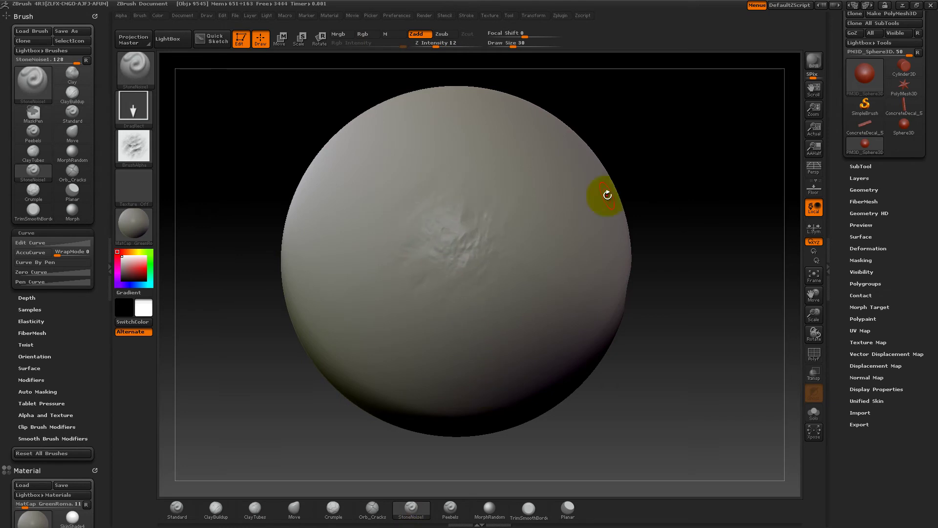
mouse_move(655, 170)
mouse_down()
mouse_move(674, 184)
mouse_move(671, 203)
mouse_move(663, 171)
mouse_up()
key(ctrl+z)
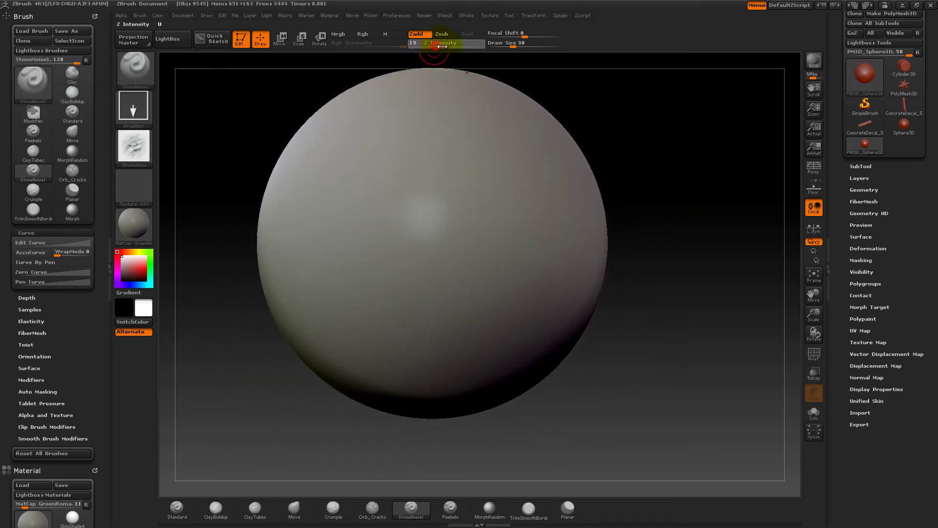
drag(431, 201, 466, 351)
alt+drag(669, 97, 675, 118)
drag(677, 152, 693, 286)
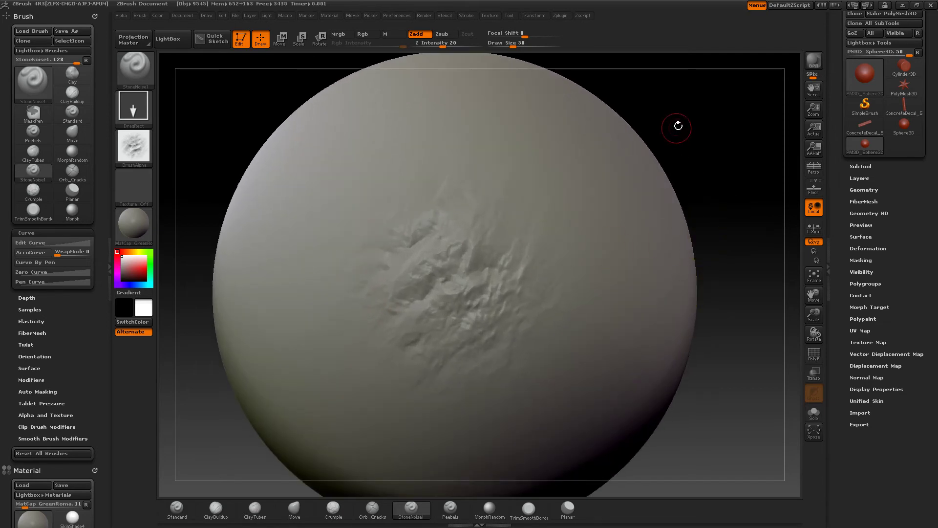
drag(697, 165, 702, 216)
mouse_move(731, 171)
mouse_down()
mouse_move(722, 153)
mouse_move(723, 187)
mouse_move(718, 170)
mouse_move(693, 184)
mouse_move(718, 192)
mouse_move(659, 231)
mouse_move(665, 254)
mouse_up()
Step: Stamp a cluster of pebbles onto a blank side of the sphere with the smallPeebels brush, replacing an undone first stamp
alt+drag(626, 249, 753, 240)
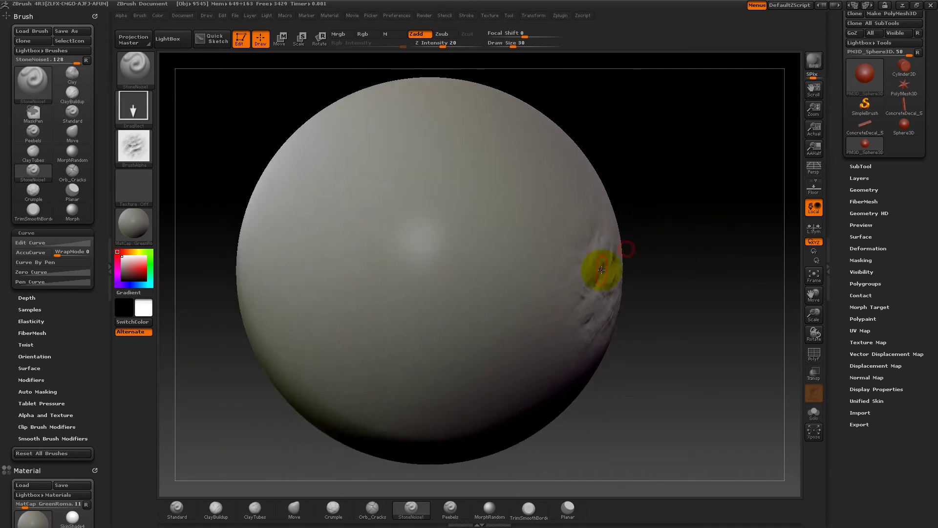
click(466, 511)
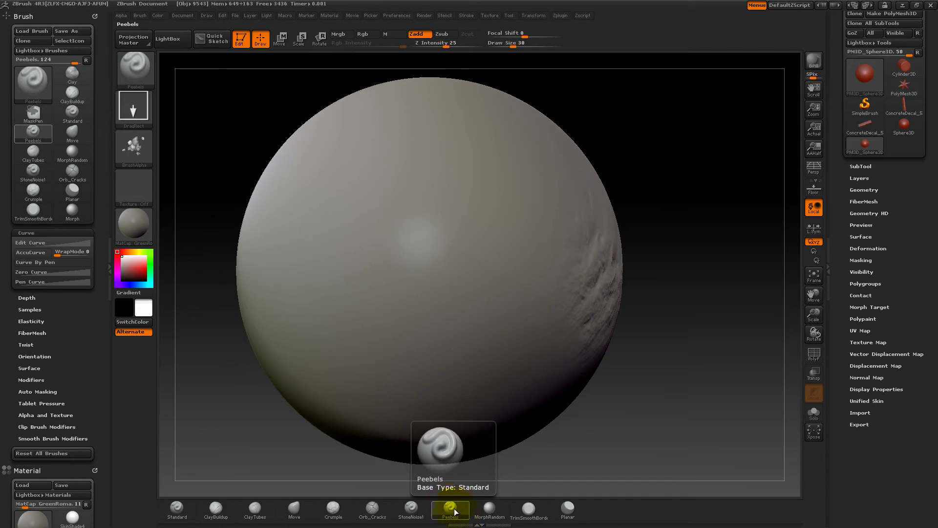
key(b)
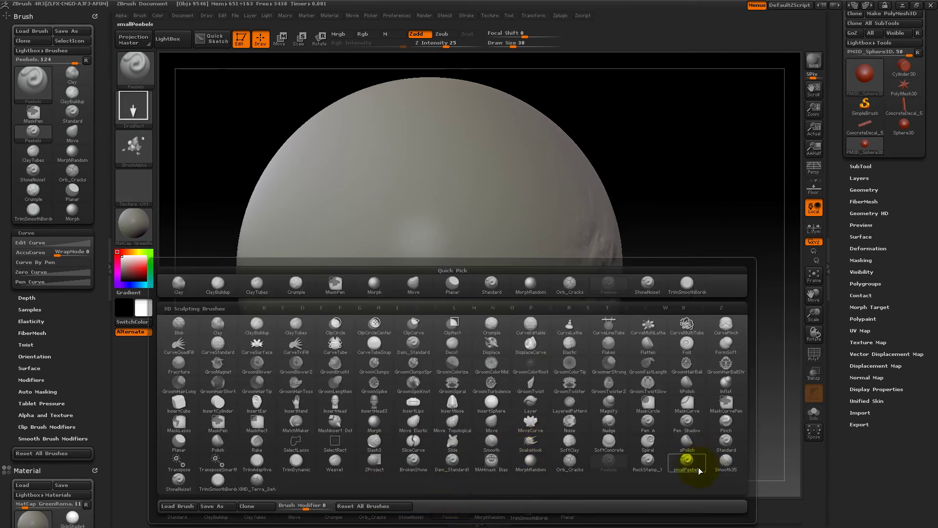
click(691, 465)
mouse_move(679, 317)
alt+mouse_down()
mouse_move(688, 322)
mouse_move(678, 301)
mouse_move(700, 311)
alt+mouse_up()
drag(472, 253, 512, 383)
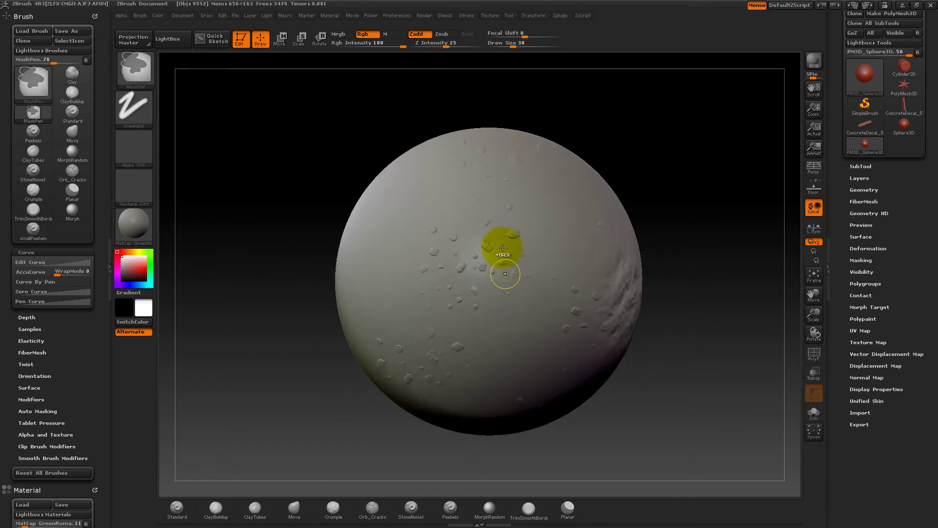
key(ctrl+z)
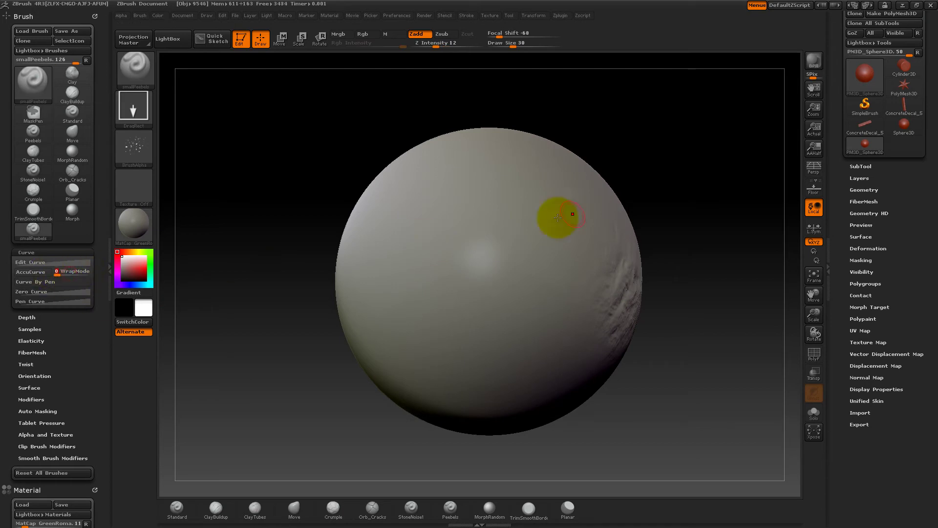
drag(663, 192, 653, 167)
mouse_move(432, 250)
mouse_down()
mouse_move(446, 245)
mouse_move(448, 316)
mouse_move(472, 400)
mouse_up()
Step: Smooth the jagged, distorted pebble near the middle of the stamped cluster
drag(660, 169, 668, 210)
drag(722, 130, 729, 119)
drag(706, 149, 726, 123)
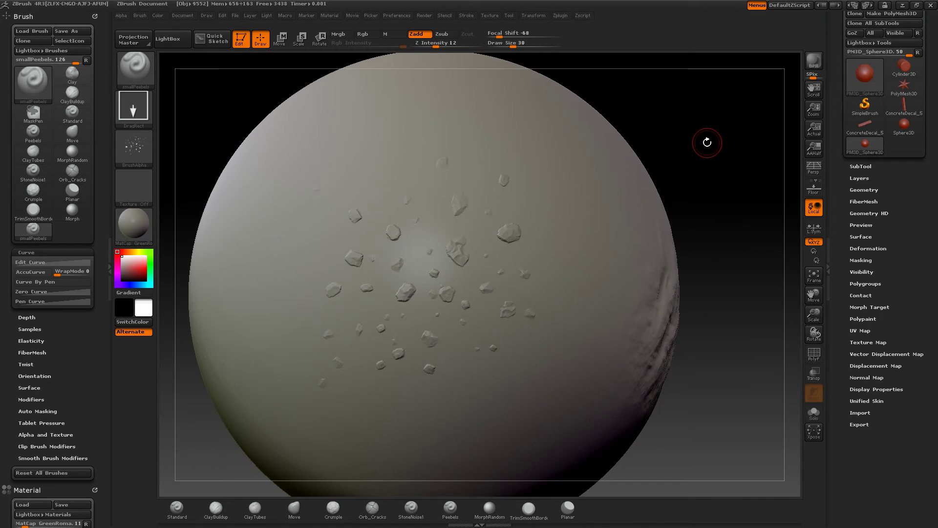
mouse_move(709, 137)
mouse_down()
mouse_move(697, 147)
mouse_move(664, 138)
mouse_move(682, 135)
mouse_move(672, 133)
mouse_move(706, 89)
mouse_move(693, 147)
mouse_move(707, 189)
mouse_move(683, 324)
mouse_up()
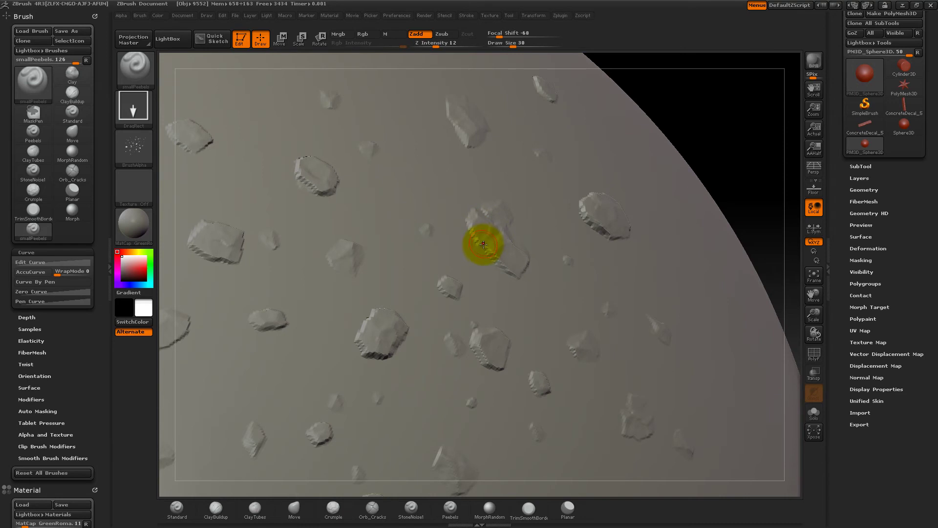
key(shift)
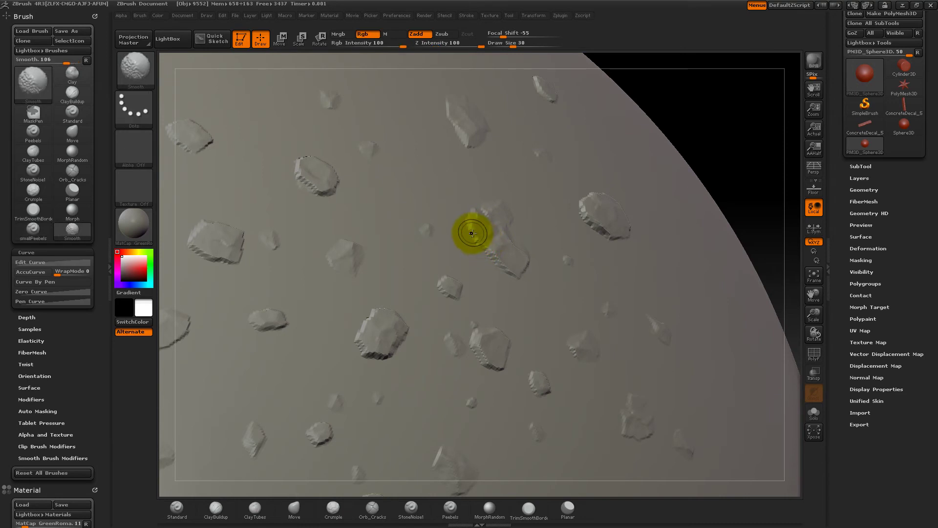
shift+drag(479, 244, 509, 265)
drag(708, 106, 683, 50)
key(f)
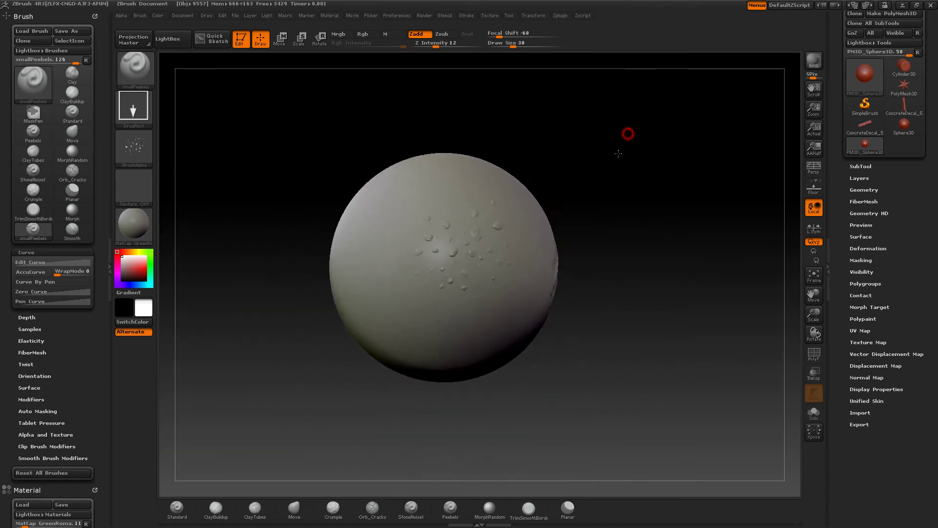
alt+drag(622, 140, 633, 188)
mouse_move(651, 142)
alt+mouse_down()
mouse_move(651, 119)
mouse_move(660, 131)
mouse_move(611, 162)
mouse_move(682, 159)
mouse_move(674, 74)
alt+mouse_up()
alt+drag(679, 156, 537, 169)
mouse_move(601, 173)
alt+mouse_down()
mouse_move(614, 230)
mouse_move(591, 212)
mouse_move(601, 203)
mouse_move(580, 204)
mouse_move(578, 176)
alt+mouse_up()
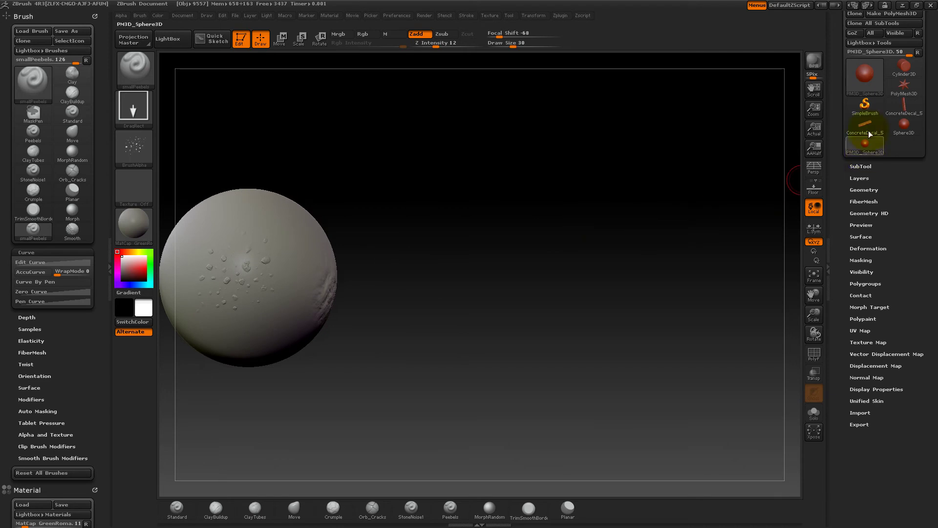
Step: Load the tools Peeble_Medium_1.ZTL, Peeble_Medium_2.ZTL and Peeble_Medium_3.ZTL from the ZbrushDoodles project's Tools > Peebels folder
click(860, 84)
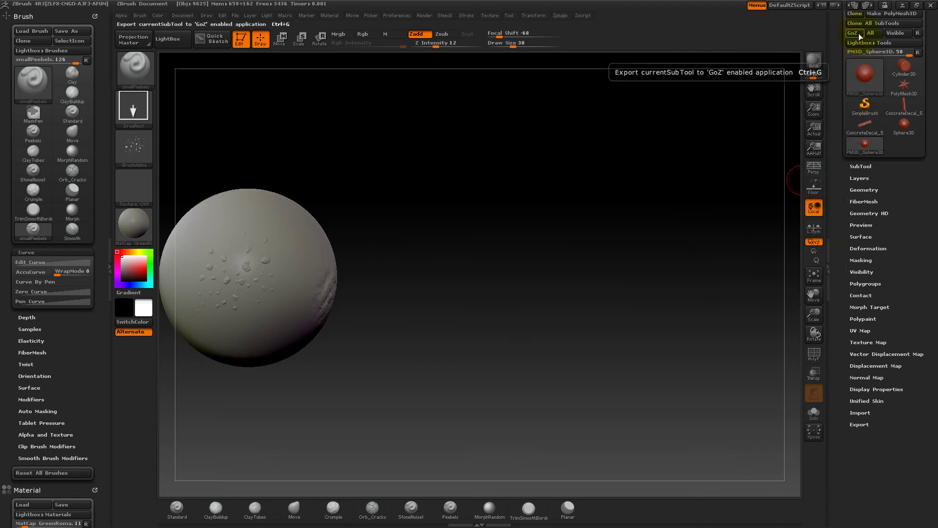
drag(935, 72, 934, 109)
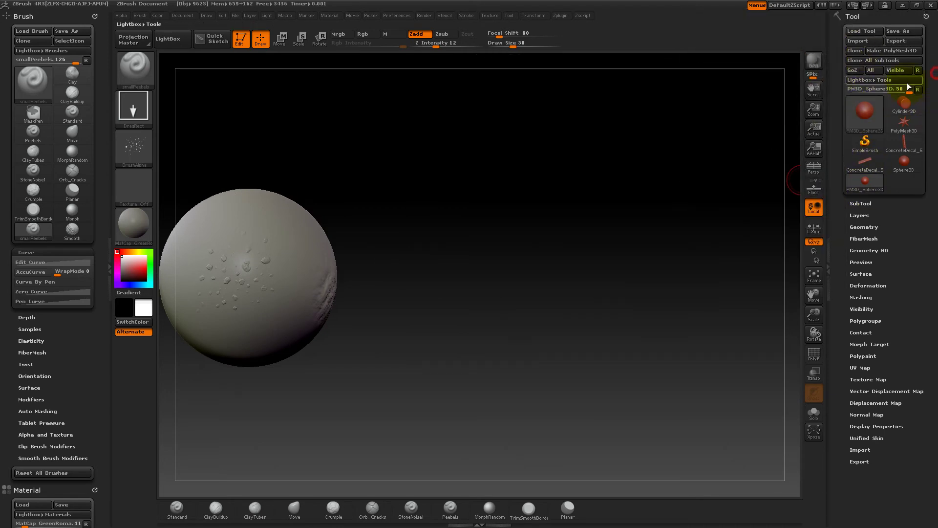
click(860, 31)
click(490, 76)
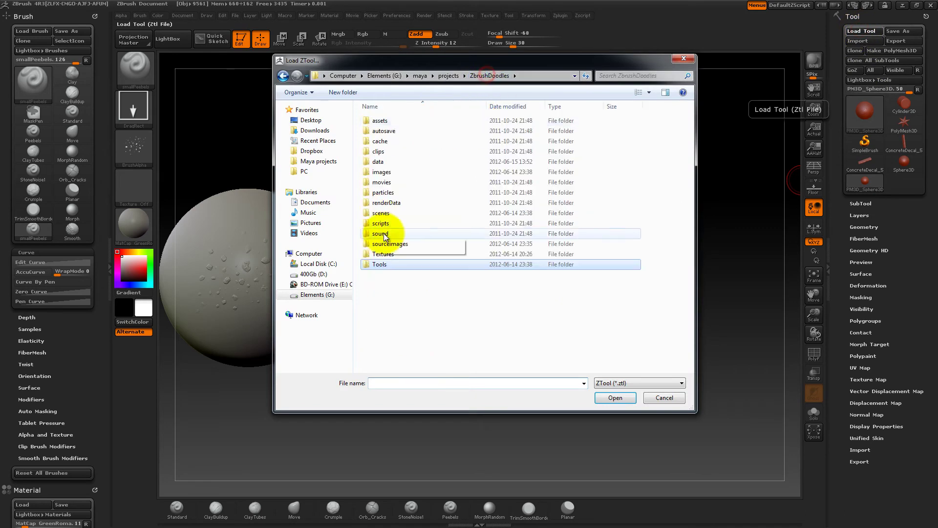
double_click(380, 265)
double_click(386, 146)
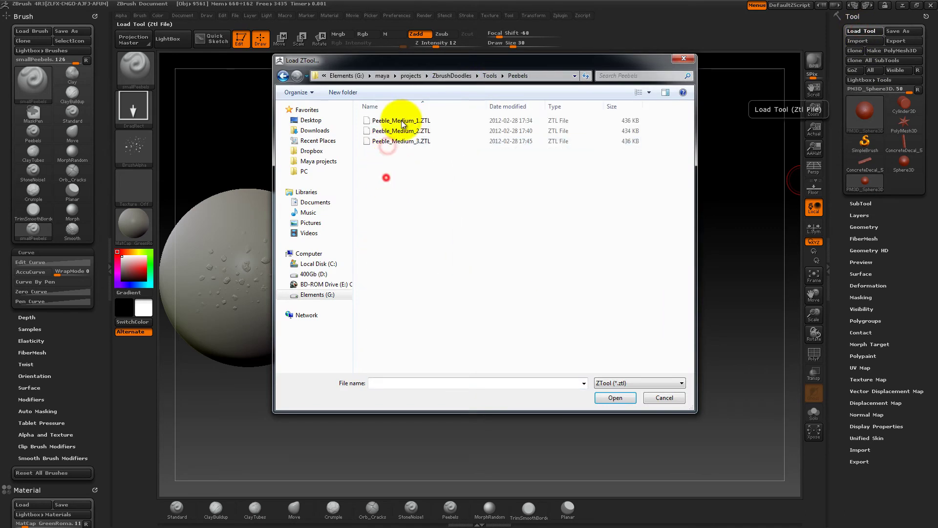
click(399, 123)
shift+click(398, 140)
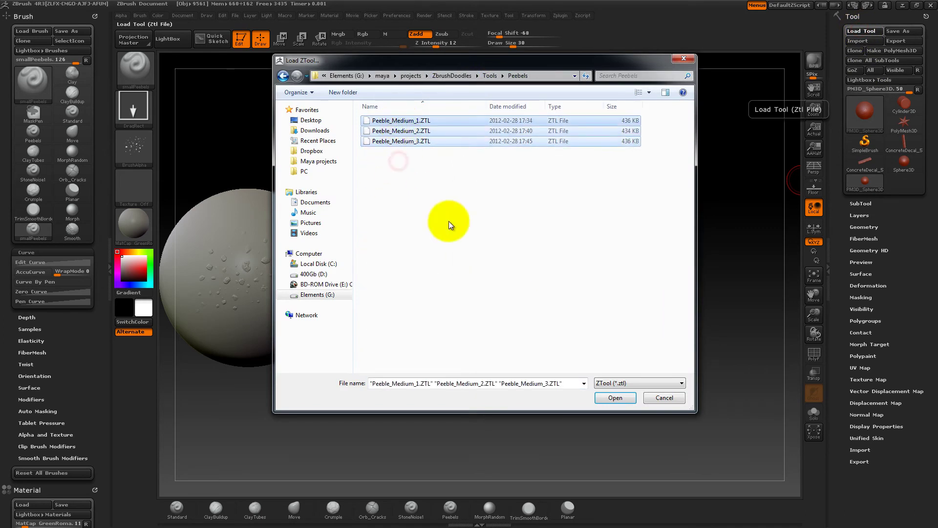
click(615, 397)
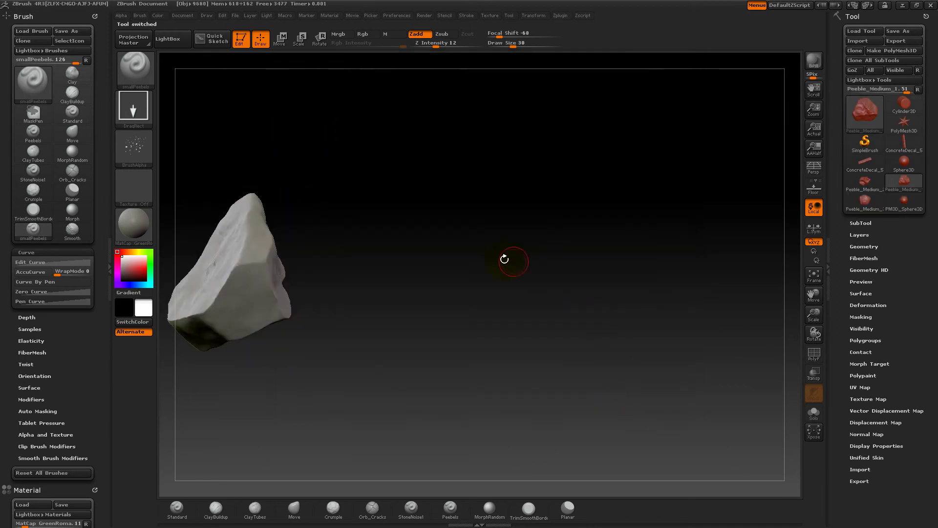
Step: Scale the Peeble_Medium_1 rock down and position it slightly off the canvas centre, with a faceted side facing front
alt+drag(511, 297, 491, 244)
alt+drag(440, 239, 501, 266)
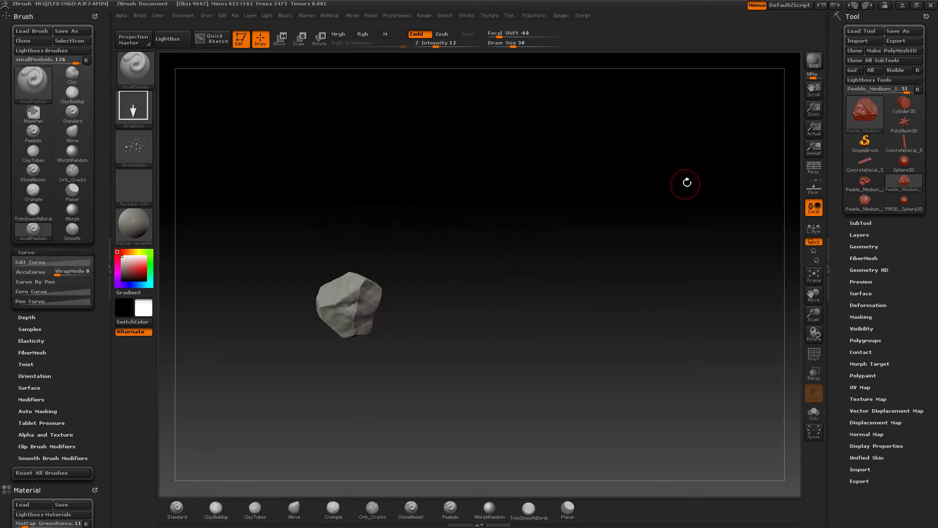
drag(586, 238, 620, 238)
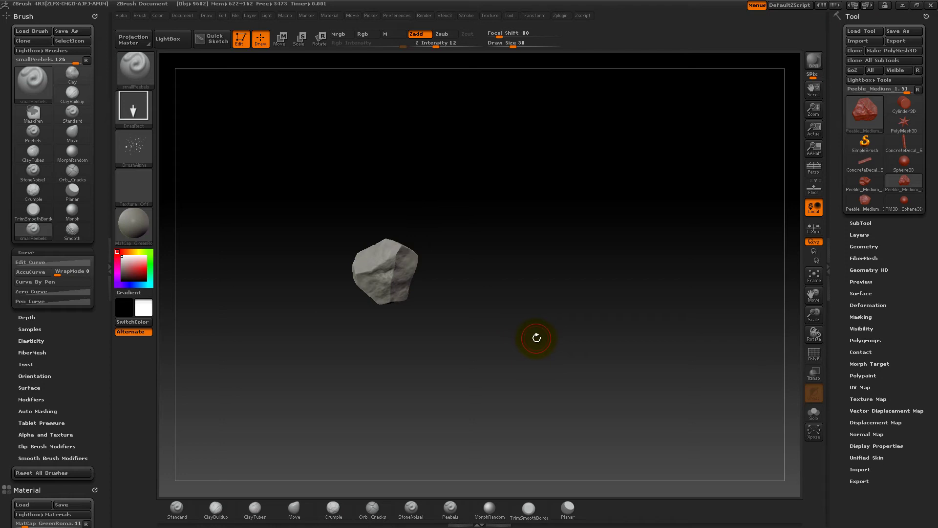
drag(570, 259, 599, 286)
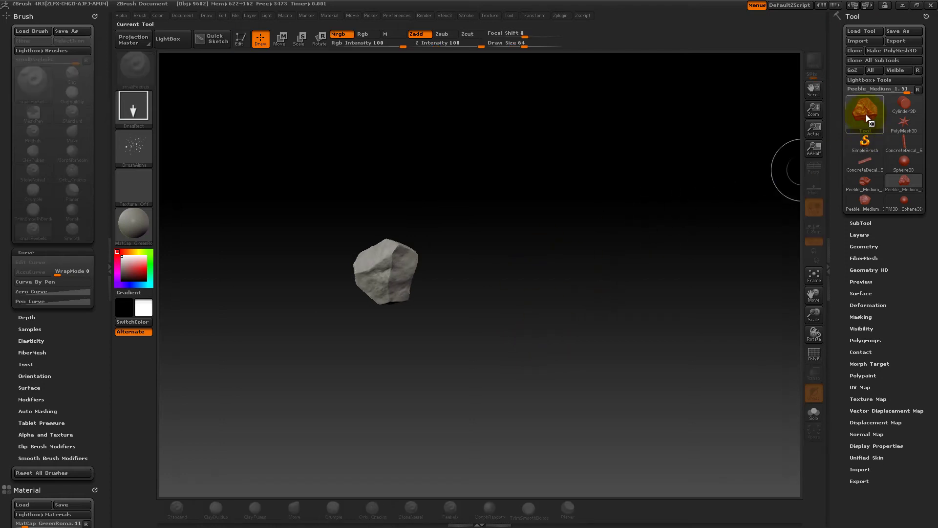
Step: Draw the Peeble_Medium_2 rock on the canvas beside the first one and rotate it to show a different side
click(863, 142)
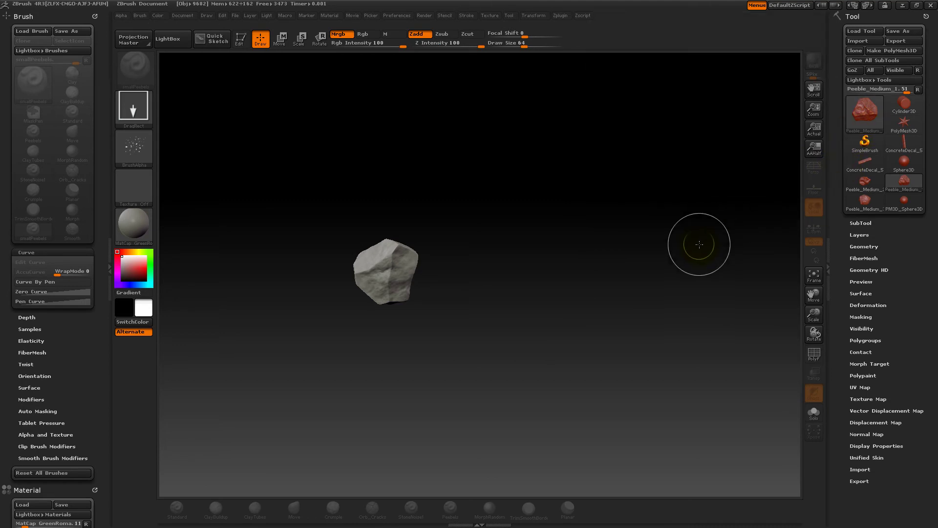
click(869, 110)
click(642, 204)
drag(525, 223, 524, 256)
key(t)
key(r)
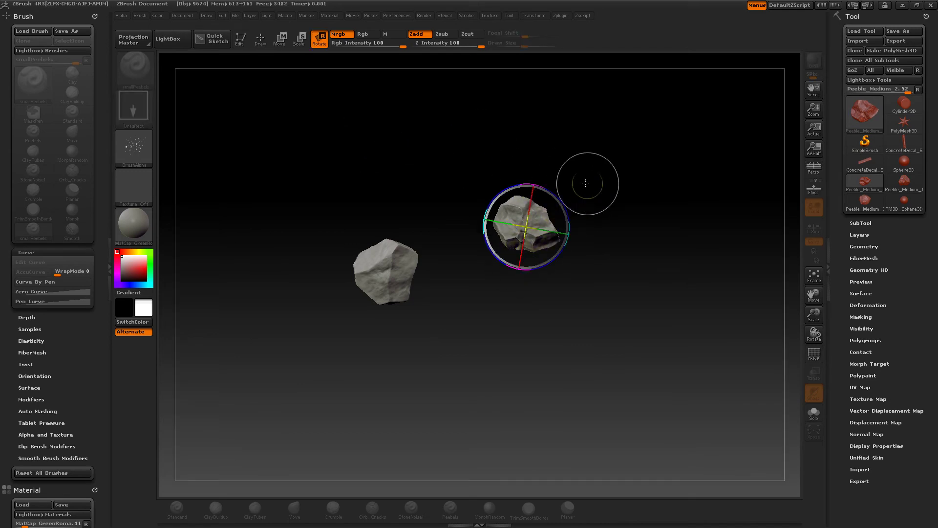
drag(597, 174, 482, 272)
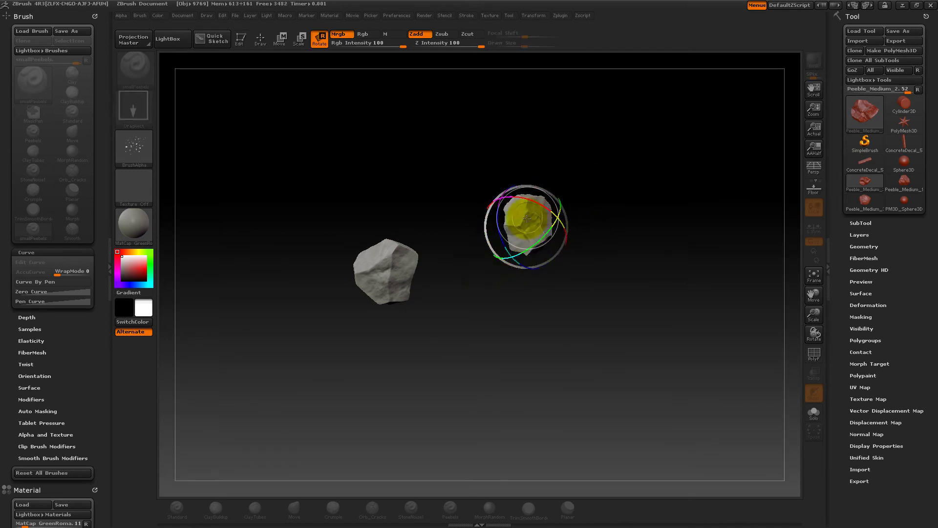
key(q)
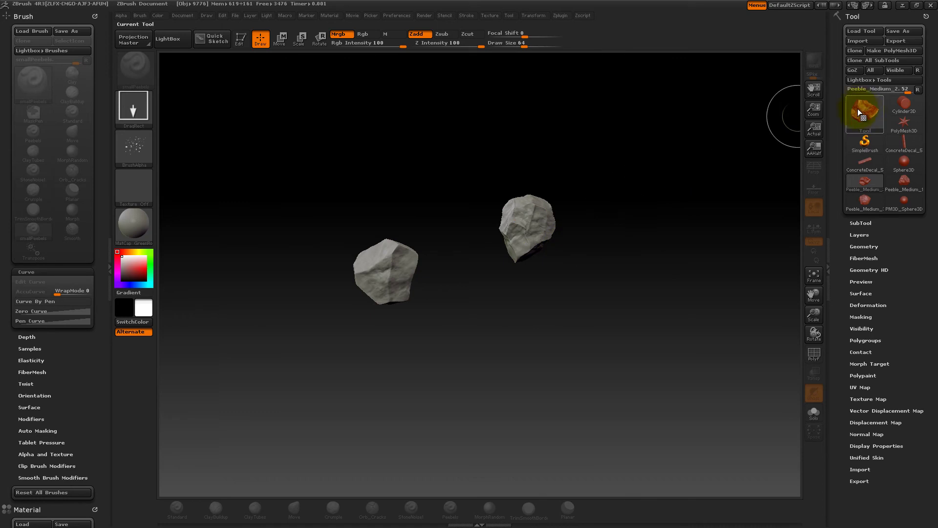
Step: Draw the Peeble_Medium_3 rock below the other two and rotate it so its dented face points forward
click(859, 108)
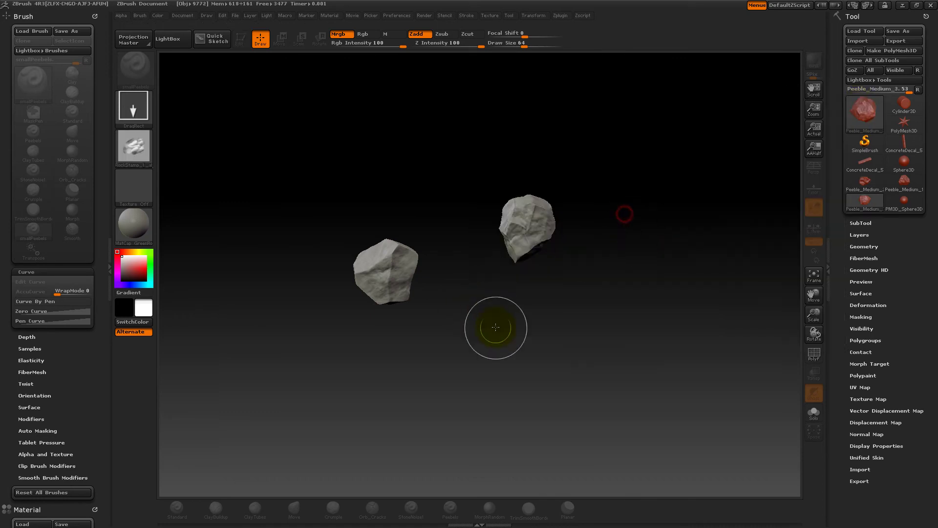
mouse_move(478, 301)
mouse_down()
mouse_move(494, 360)
mouse_move(507, 345)
mouse_up()
key(t)
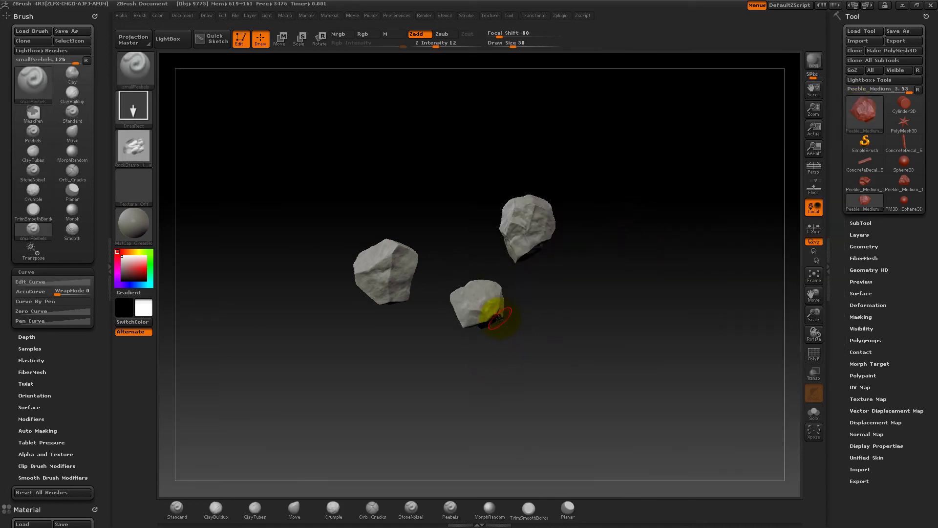
key(t)
key(r)
drag(490, 304, 459, 385)
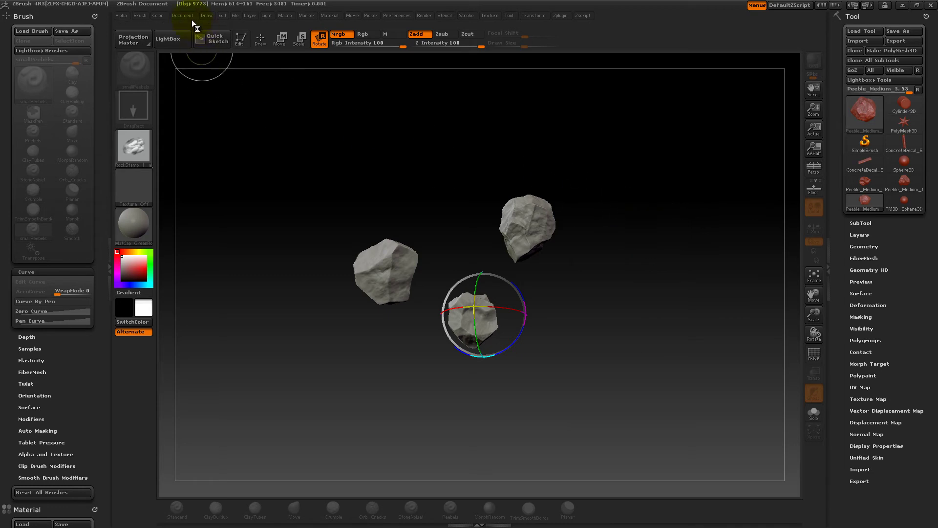
Step: Examine the Transfer options for alphas and the previews of the loaded pebble tools
click(122, 16)
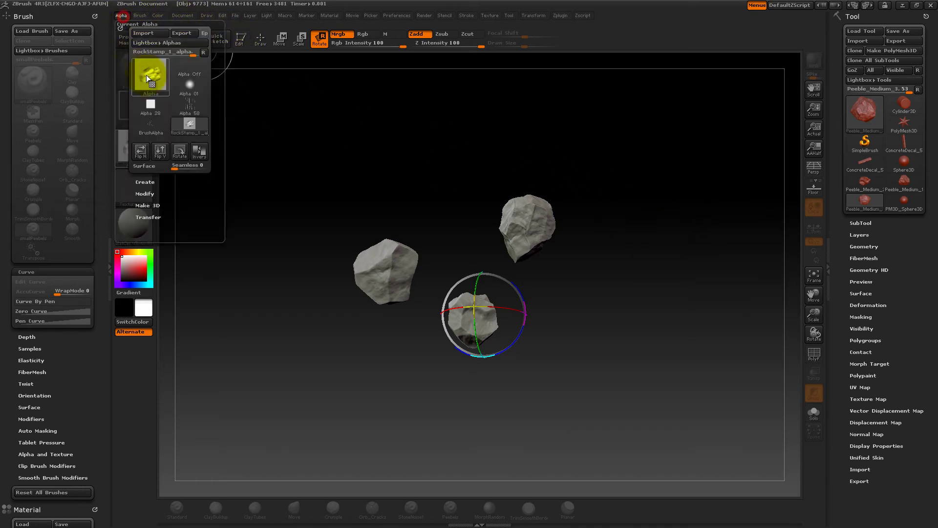
click(158, 218)
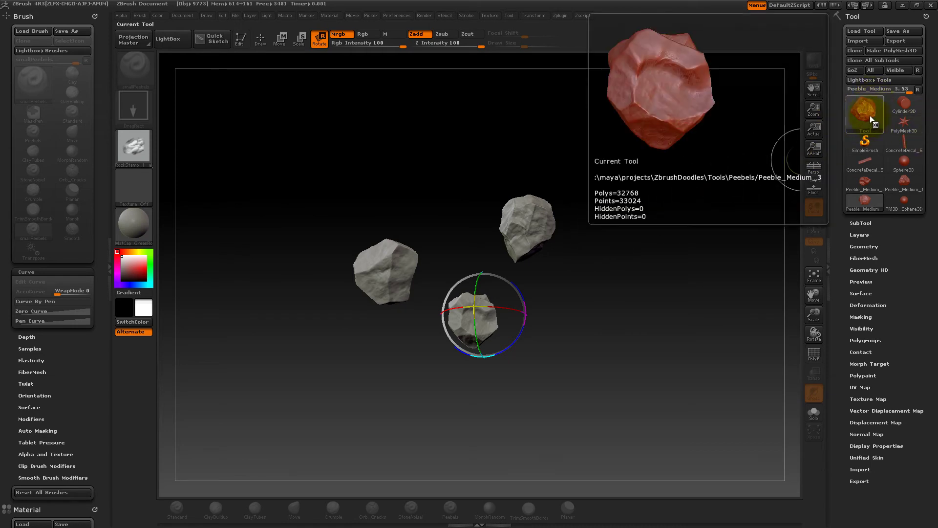
mouse_move(867, 182)
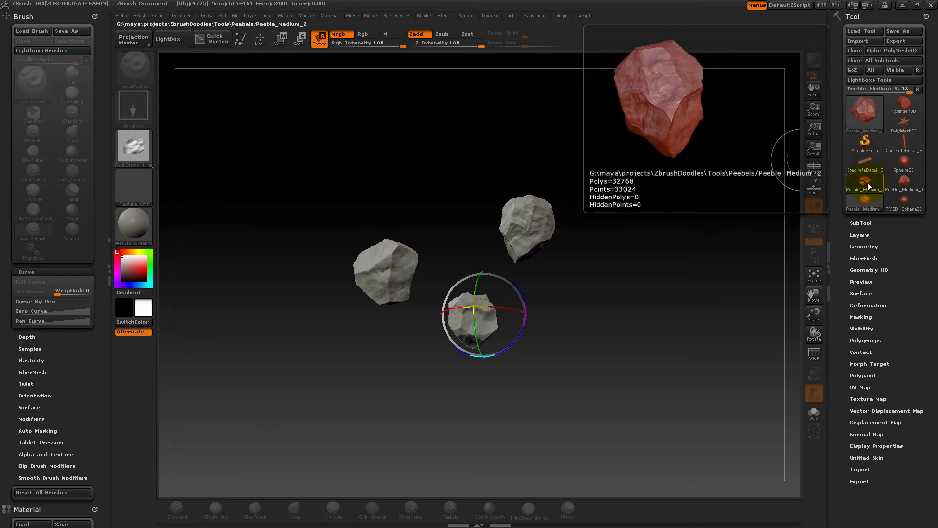
Step: Select the Sphere3D tool and replace the pebble canvas with a new document
click(908, 169)
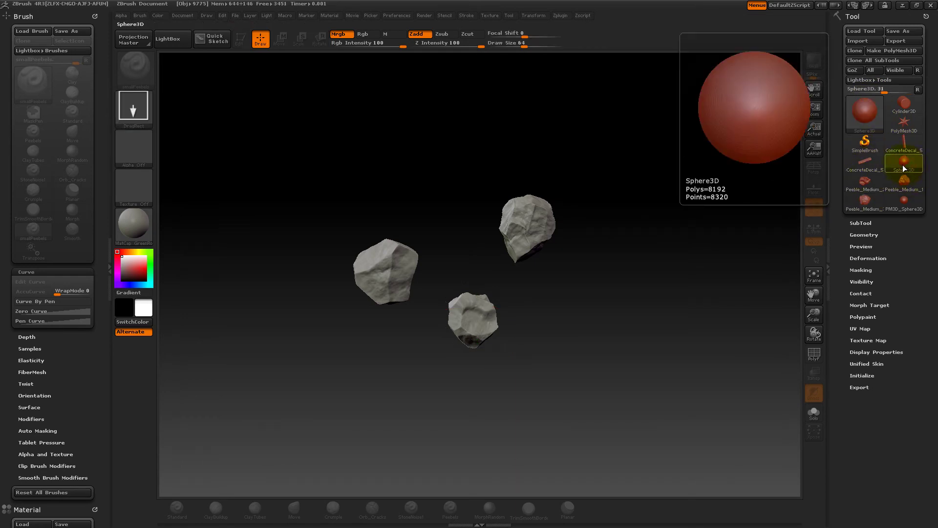
click(180, 15)
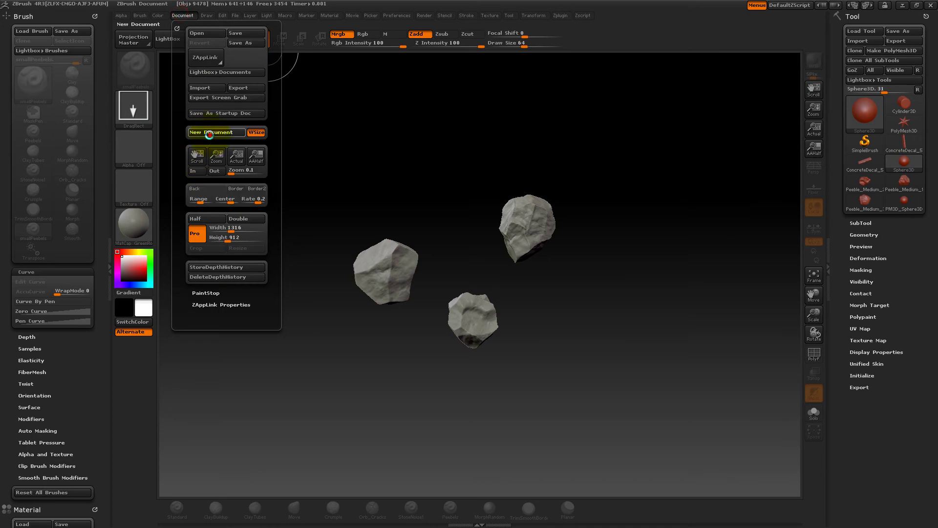
click(227, 133)
click(499, 291)
Step: Draw a large Sphere3D in the middle of the cleared canvas and put it in Edit mode
click(866, 116)
click(477, 245)
drag(447, 249, 466, 385)
drag(526, 356, 593, 373)
key(ctrl+n)
drag(459, 282, 466, 407)
key(t)
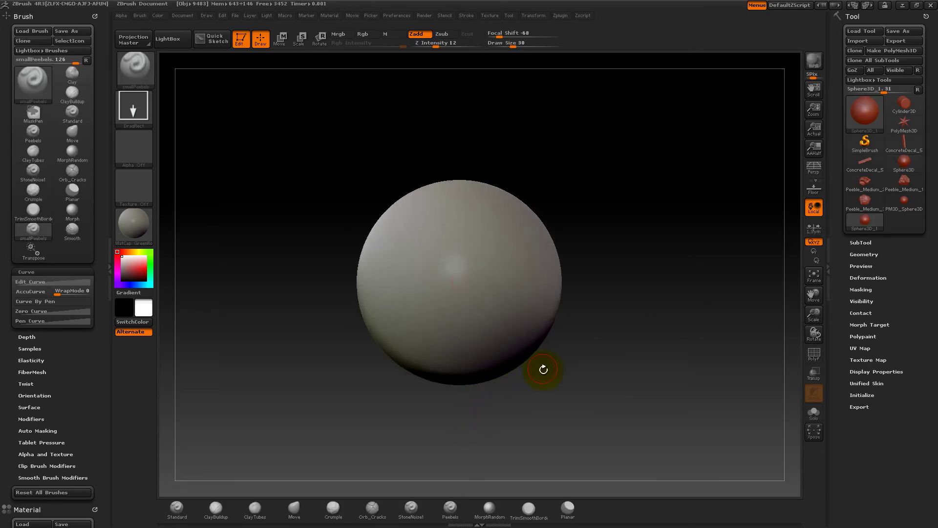
alt+drag(601, 319, 600, 340)
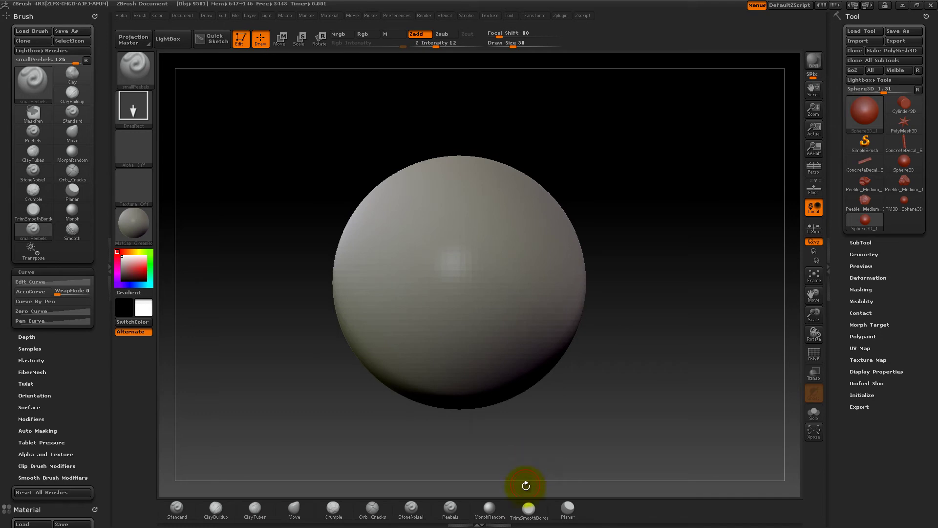
Step: Switch to the Standard brush and the sculpted PM3D_Sphere3D tool, and turn the sphere to its carved strokes
click(503, 509)
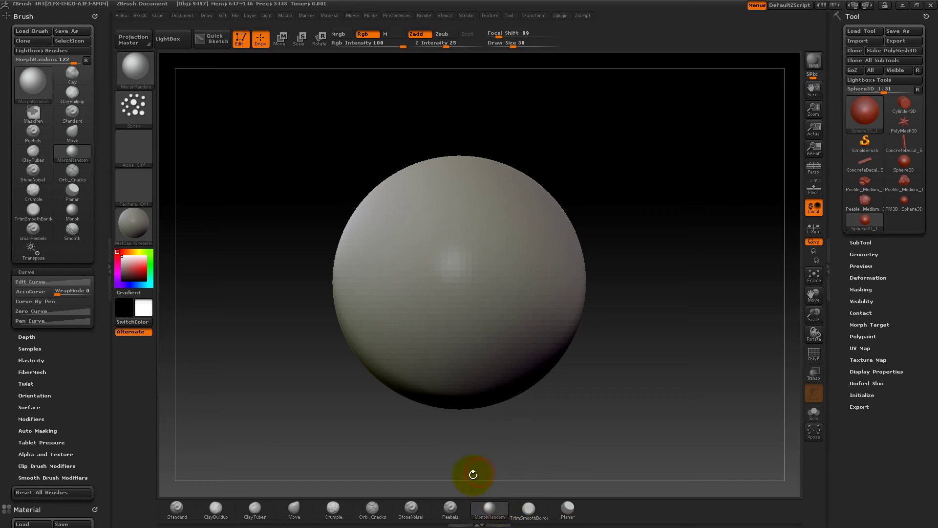
click(498, 511)
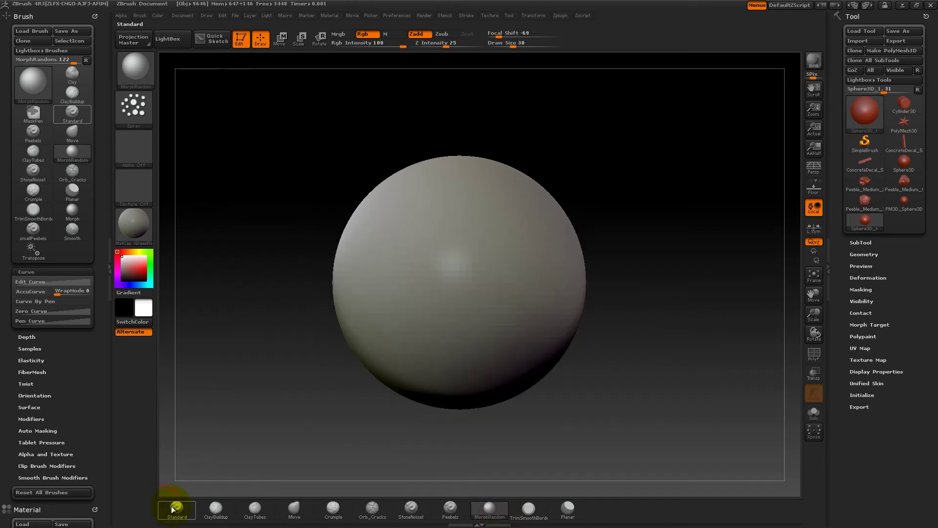
click(174, 508)
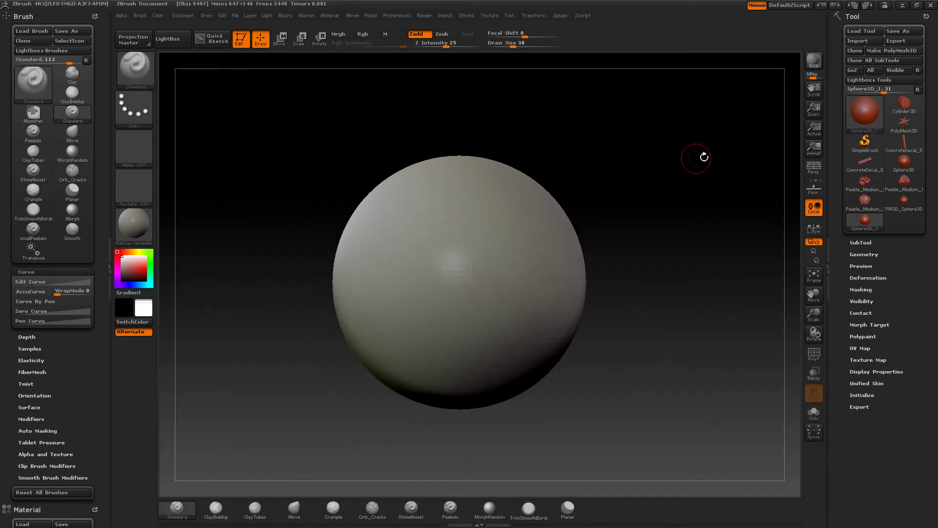
click(908, 205)
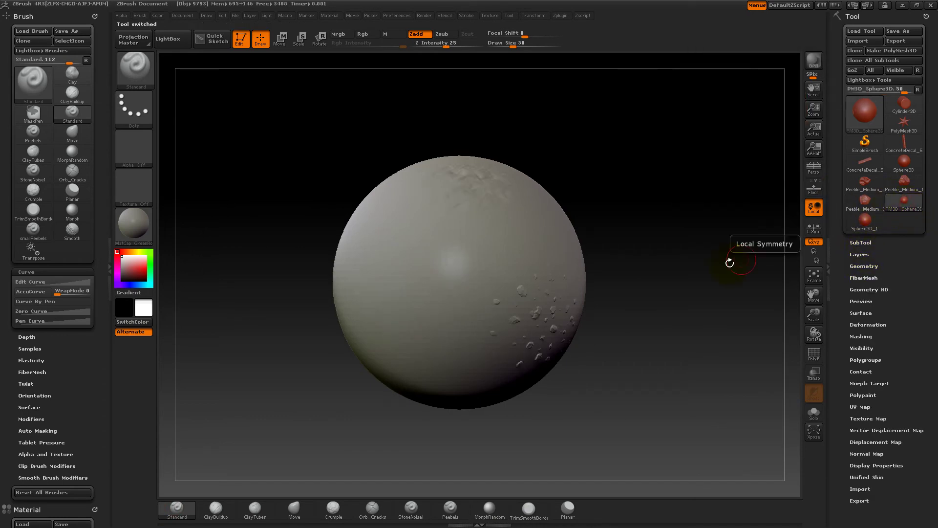
mouse_move(636, 308)
mouse_down()
mouse_move(638, 268)
mouse_move(591, 266)
mouse_move(594, 258)
mouse_move(718, 280)
mouse_move(718, 272)
mouse_move(680, 307)
mouse_up()
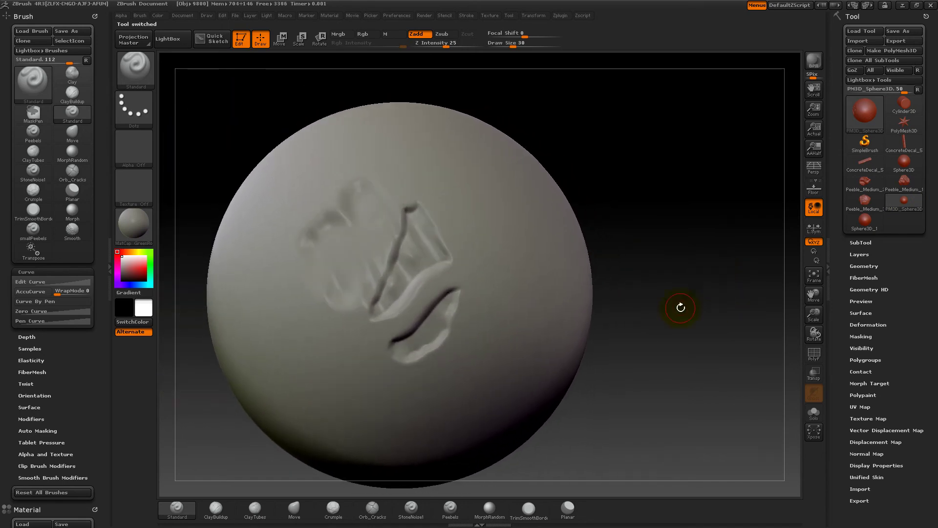
Step: Brush over the edges of the carved strokes with the MorphRandom brush at Draw Size 38
click(489, 499)
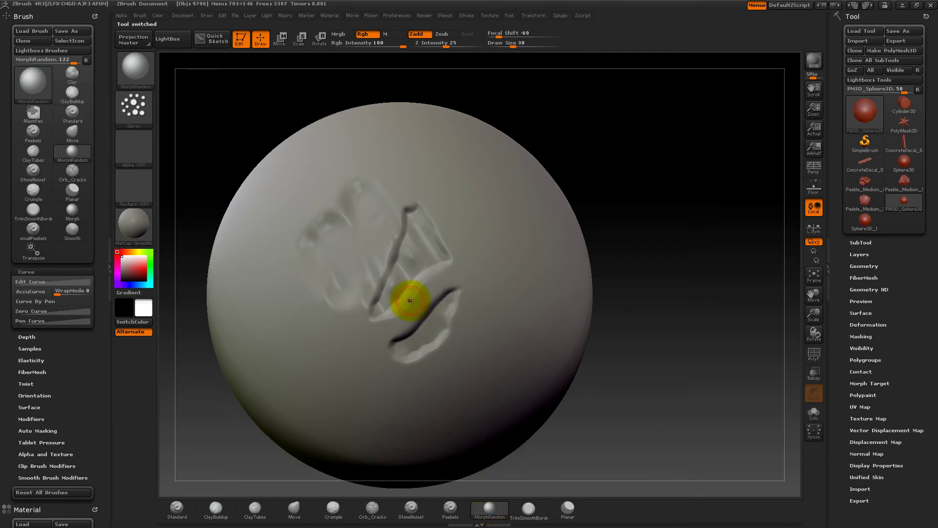
alt+drag(608, 197, 637, 181)
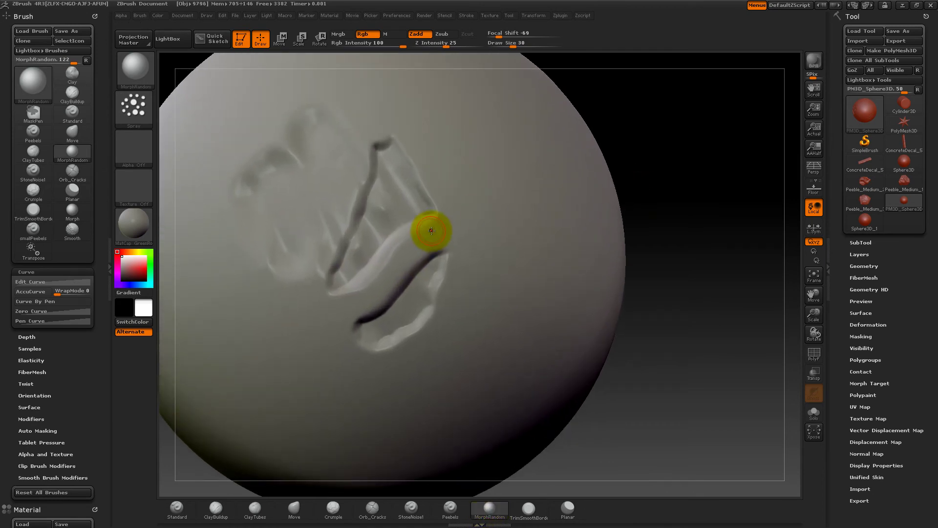
alt+drag(722, 123, 747, 163)
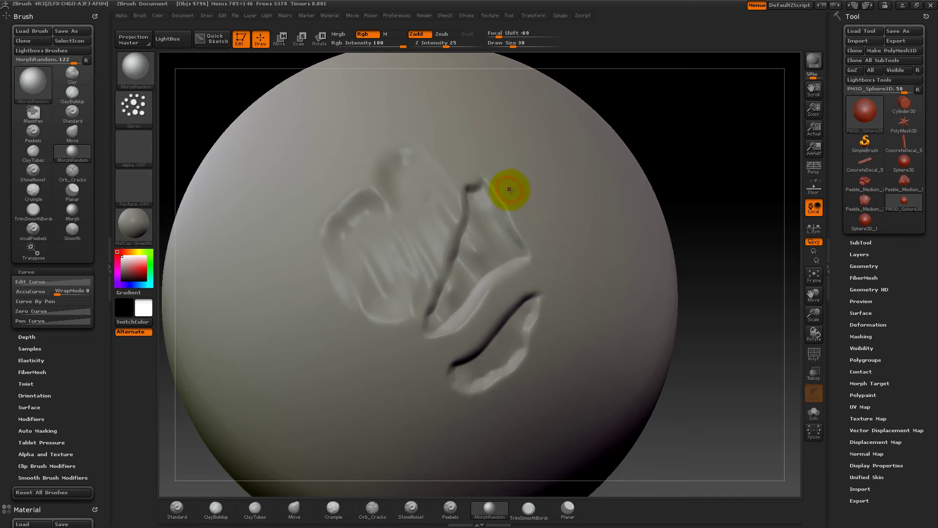
mouse_move(497, 188)
mouse_down()
mouse_move(515, 272)
mouse_move(440, 339)
mouse_up()
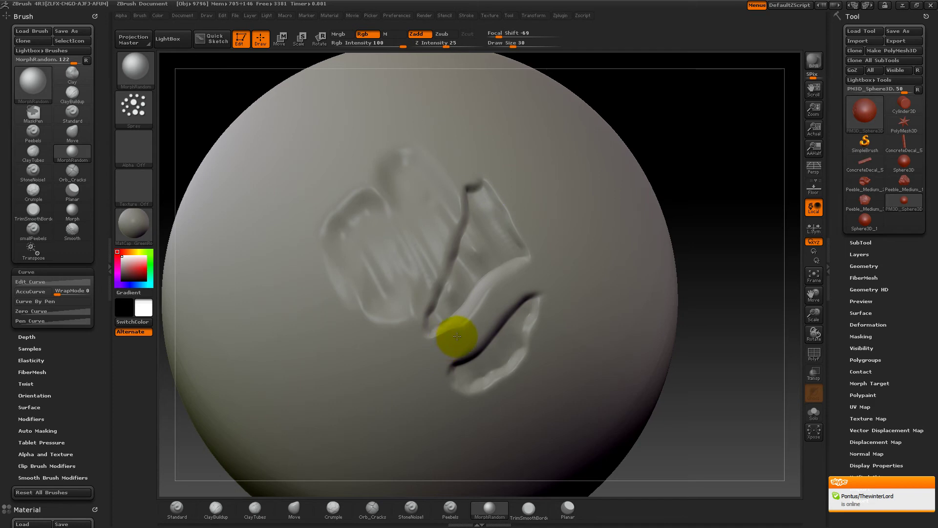
Step: Set the MorphRandom Draw Size to 16 and chip the edges around the top of the angular carved shape
key(space)
drag(513, 288, 508, 289)
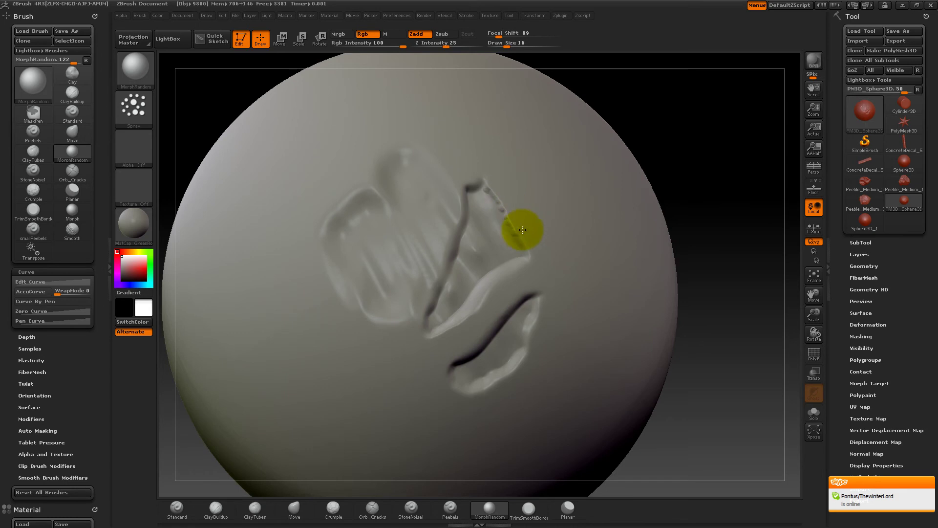
mouse_move(689, 114)
alt+mouse_down()
mouse_move(693, 144)
mouse_move(729, 191)
alt+mouse_up()
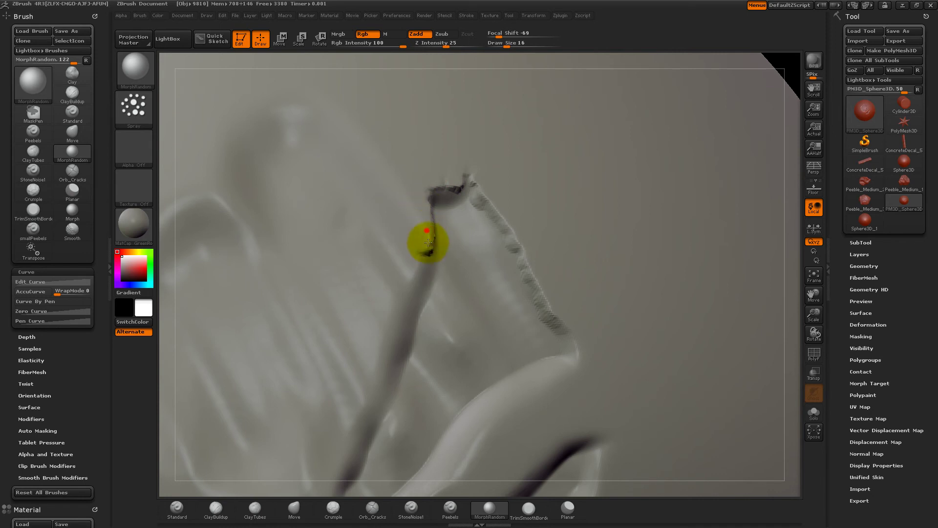
mouse_move(793, 195)
mouse_down()
mouse_move(765, 105)
mouse_move(387, 189)
mouse_move(737, 105)
mouse_move(766, 111)
mouse_move(693, 101)
mouse_move(534, 352)
mouse_up()
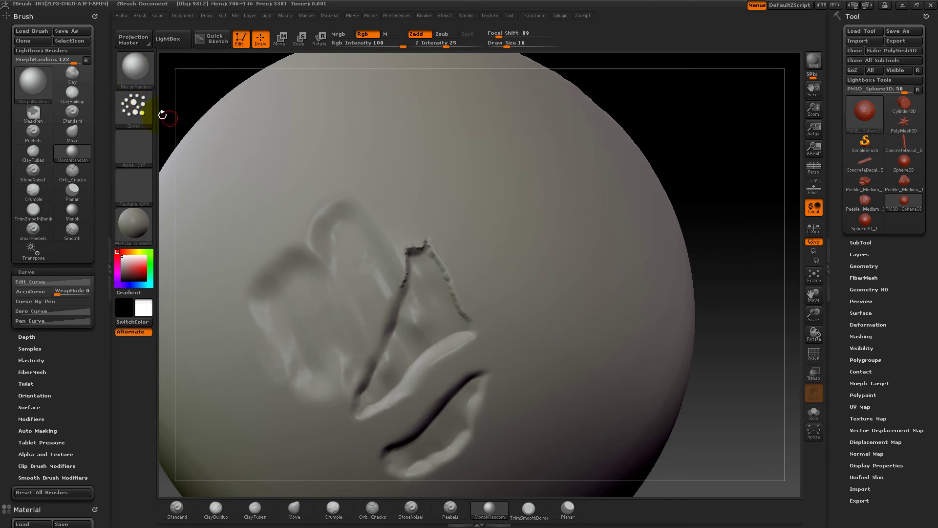
Step: Review the MorphRandom brush's Spray stroke and its placement, scale, color and flow variance settings
click(139, 111)
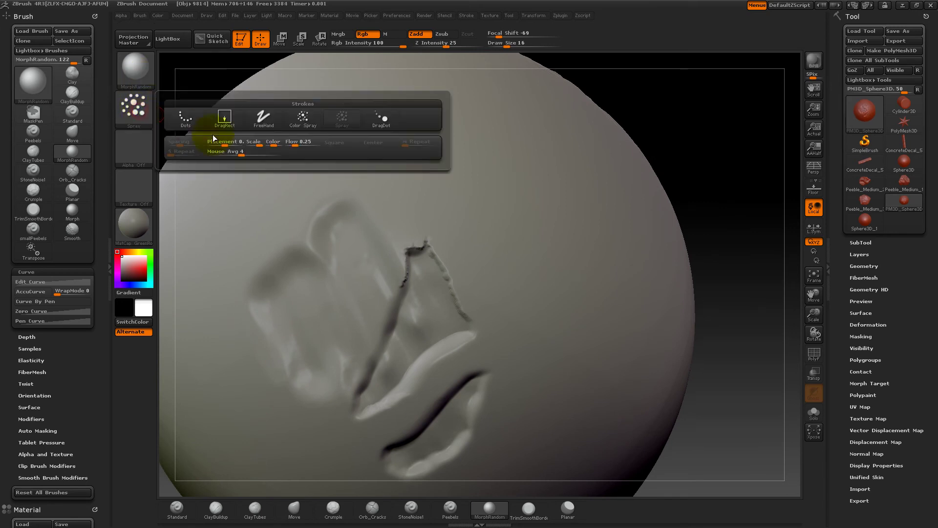
click(350, 122)
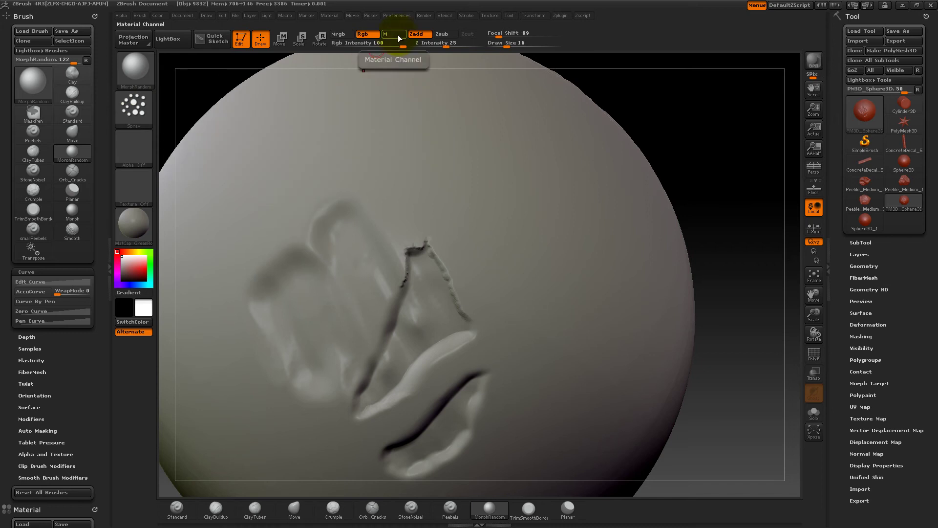
click(469, 16)
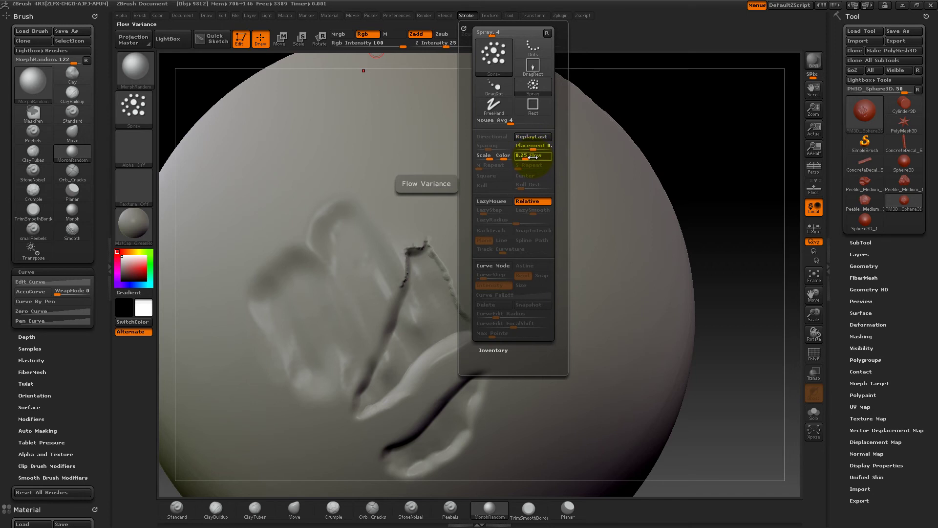
mouse_move(722, 179)
mouse_down()
mouse_move(723, 191)
mouse_move(699, 131)
mouse_move(722, 218)
mouse_move(716, 176)
mouse_move(688, 158)
mouse_up()
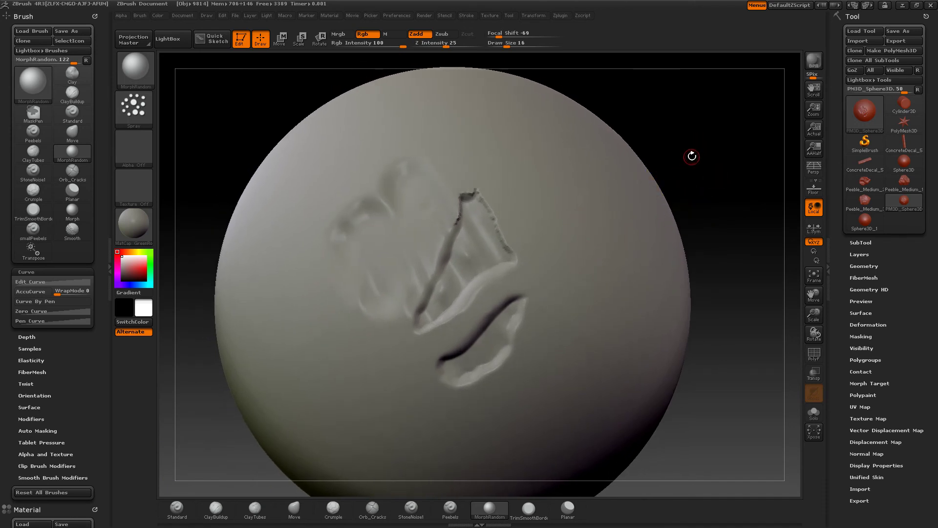
mouse_move(693, 157)
mouse_down()
mouse_move(682, 148)
mouse_move(713, 140)
mouse_move(712, 171)
mouse_move(680, 154)
mouse_up()
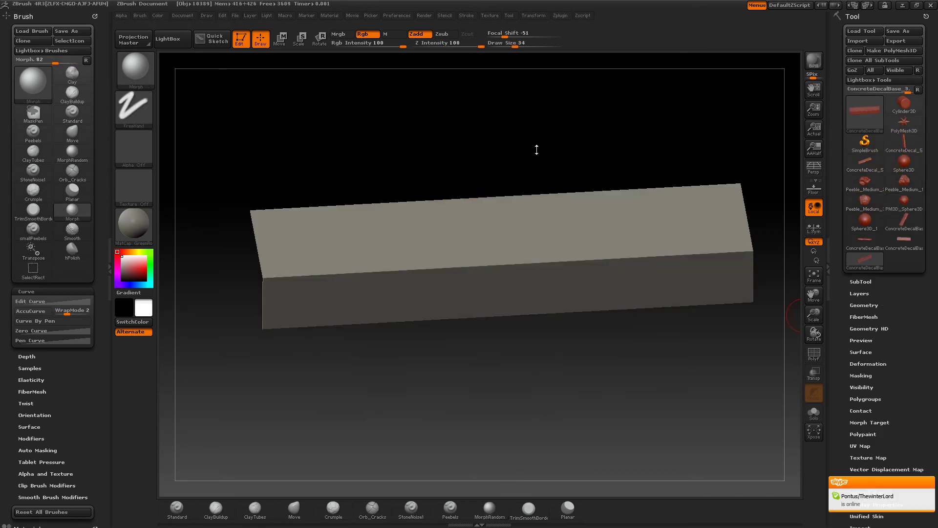
Step: Examine the concrete block's base mesh from several angles, briefly showing its polygon frame
drag(546, 150, 565, 175)
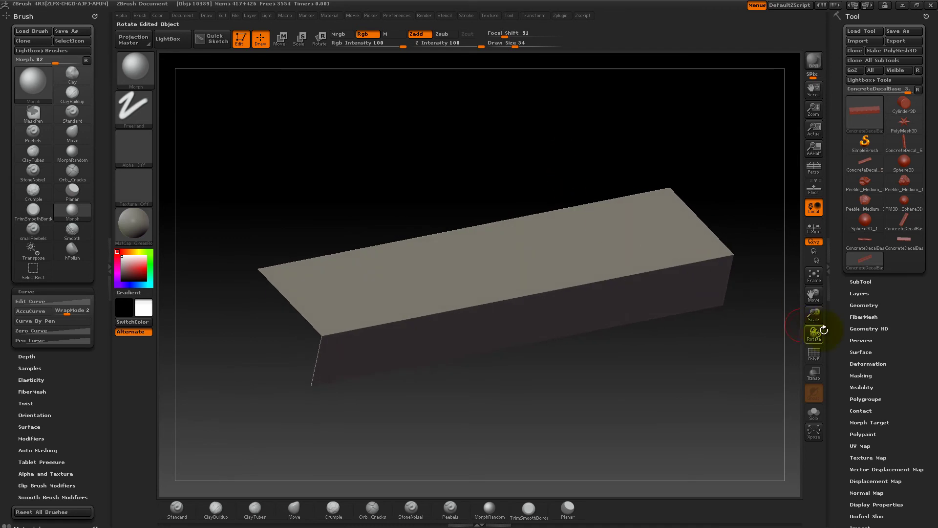
click(819, 358)
click(814, 354)
drag(727, 366, 750, 319)
drag(705, 349, 705, 318)
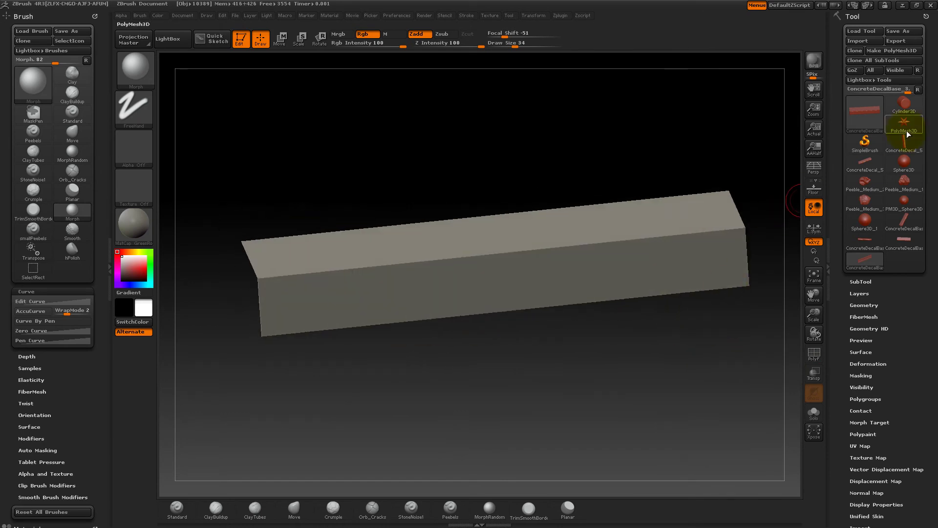
Step: Look through the available 3D meshes for the Cube3D primitive as a possible starting shape
click(857, 117)
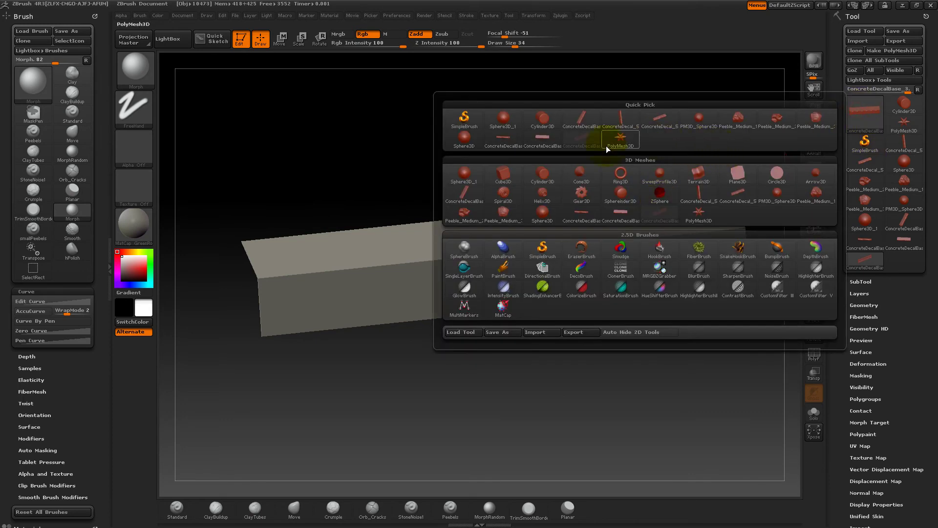
mouse_move(545, 122)
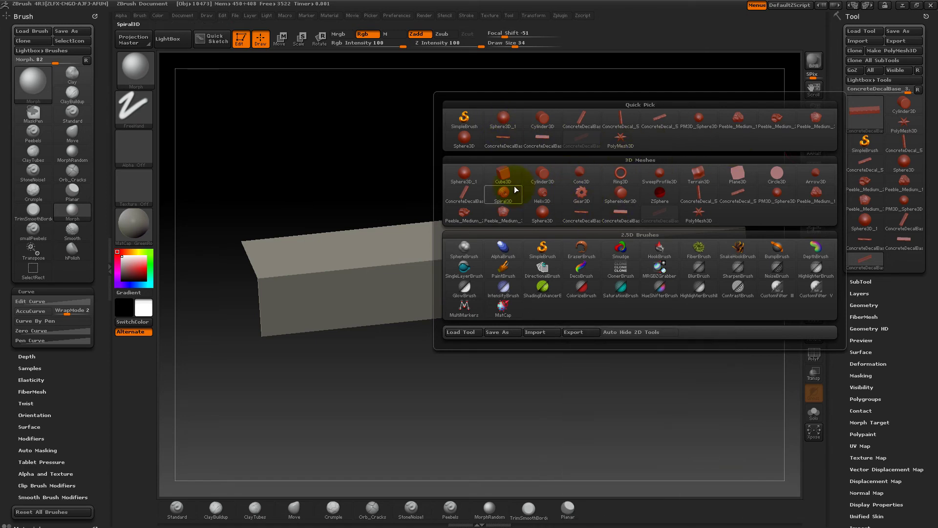
mouse_move(513, 178)
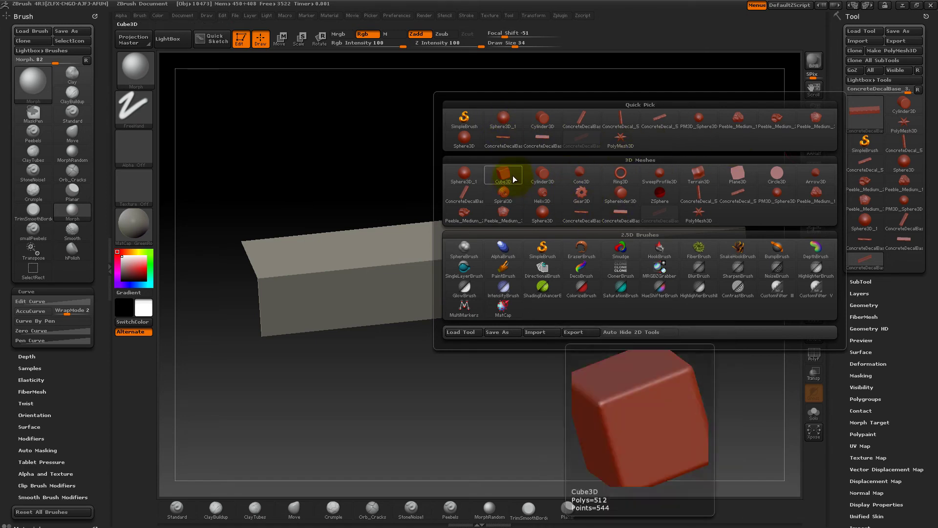
click(512, 175)
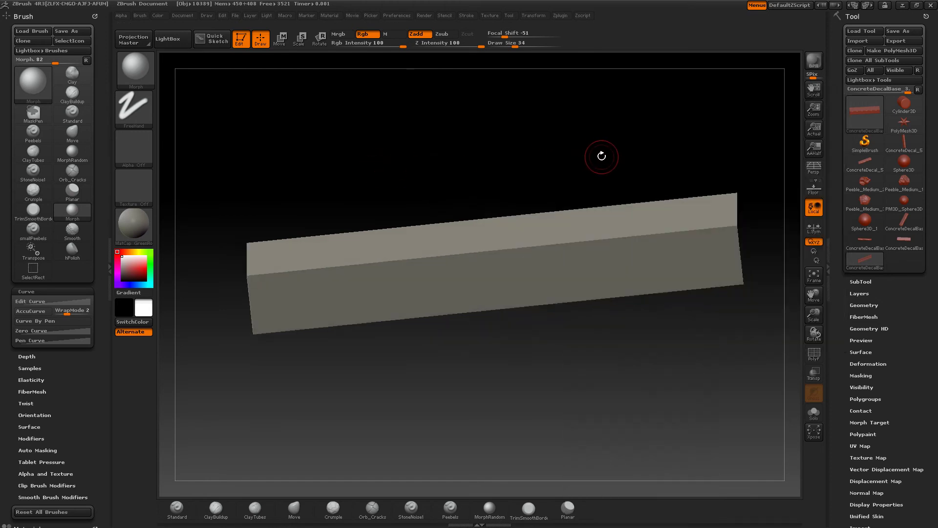
Step: Check the block's polygon frame again and examine its top and long front edge
drag(596, 154, 605, 201)
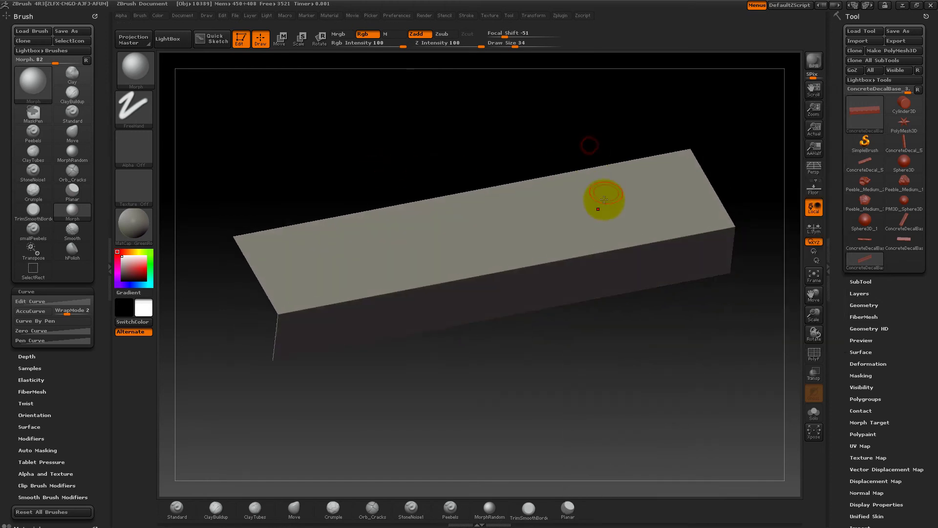
click(815, 354)
click(814, 354)
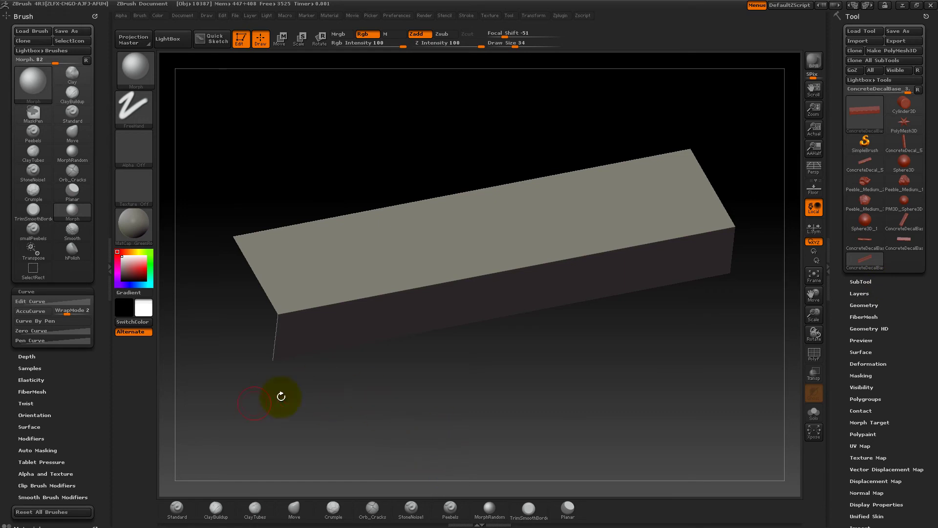
drag(418, 395, 388, 377)
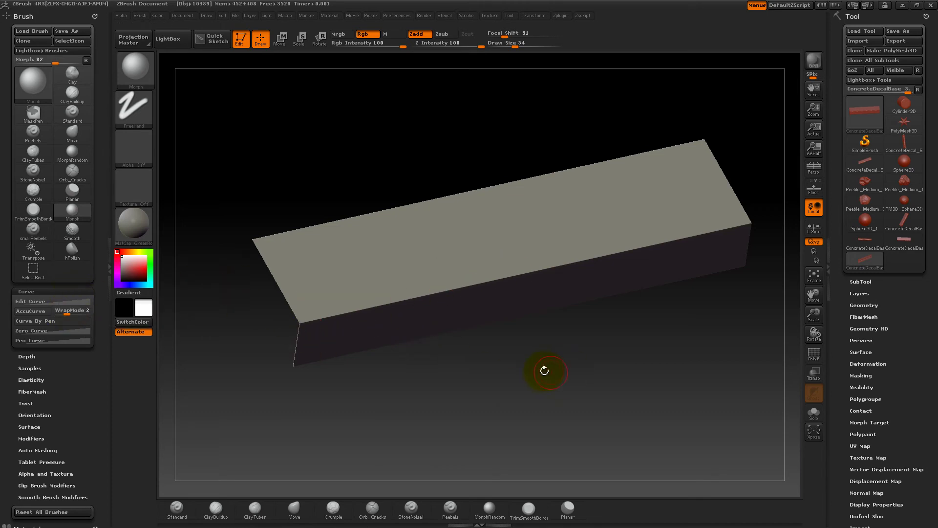
mouse_move(541, 369)
mouse_down()
mouse_move(557, 386)
mouse_move(538, 383)
mouse_up()
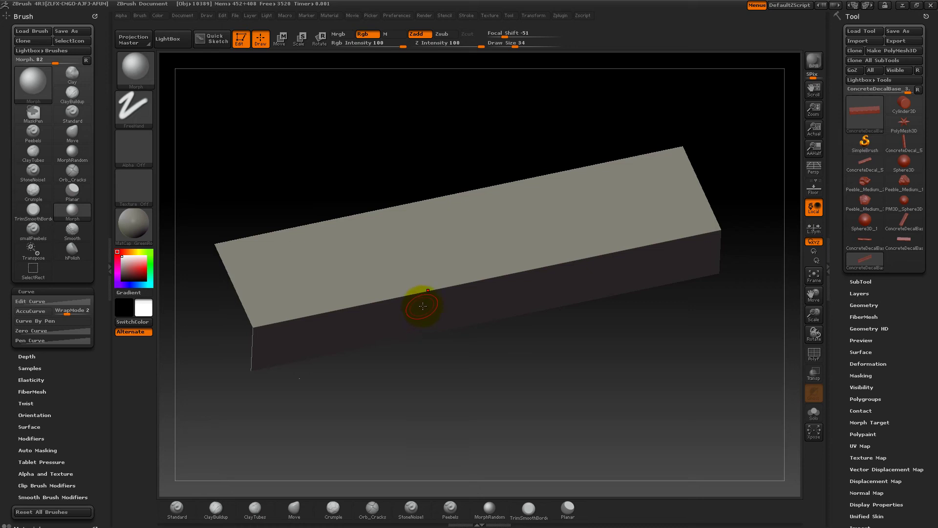
drag(555, 376, 607, 356)
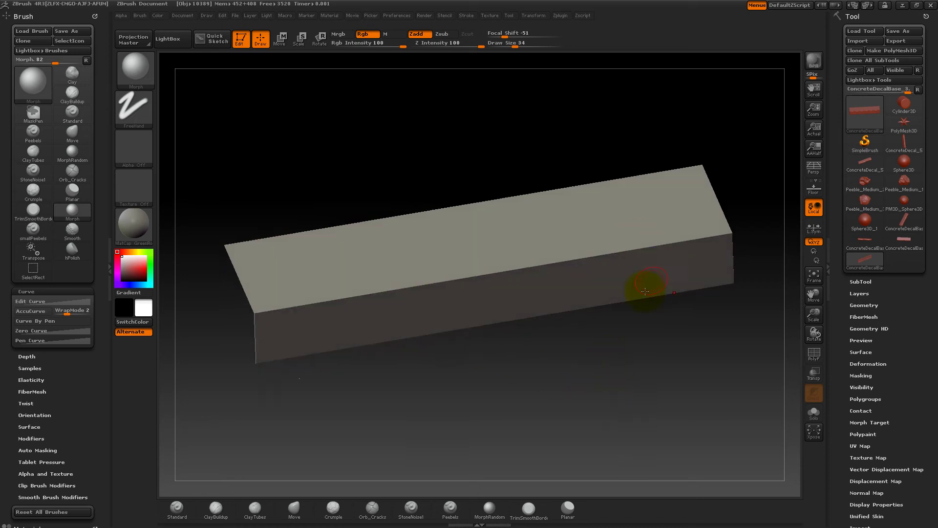
Step: Subdivide the block with the Smt smoothing modifier off and check the added polygons on its polygon frame
click(869, 305)
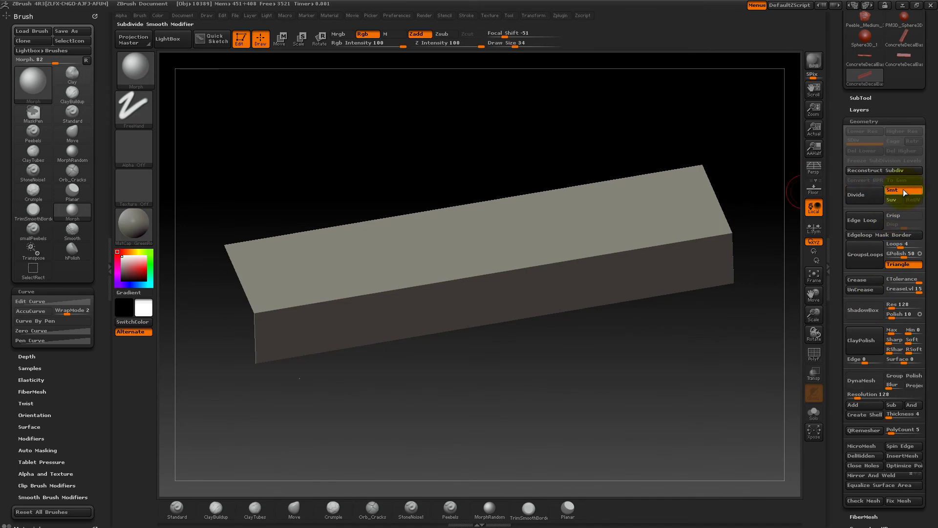
click(900, 191)
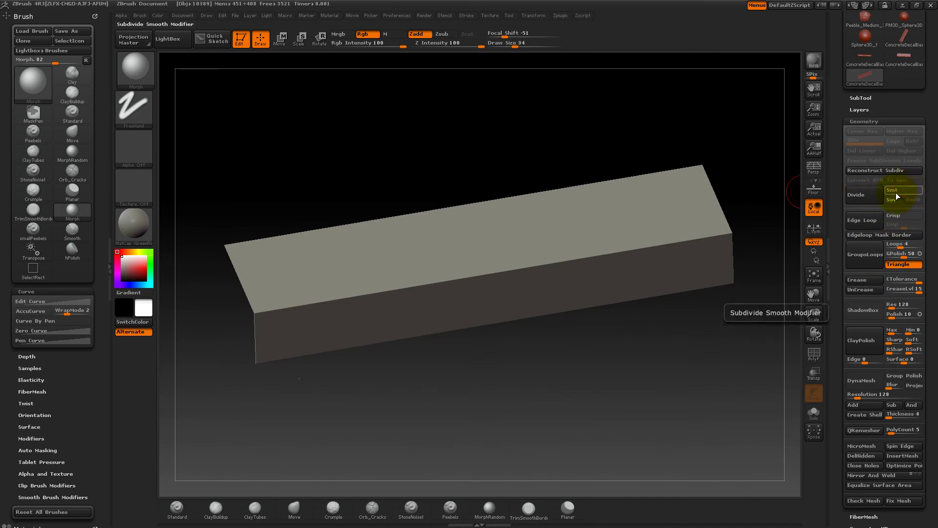
click(871, 193)
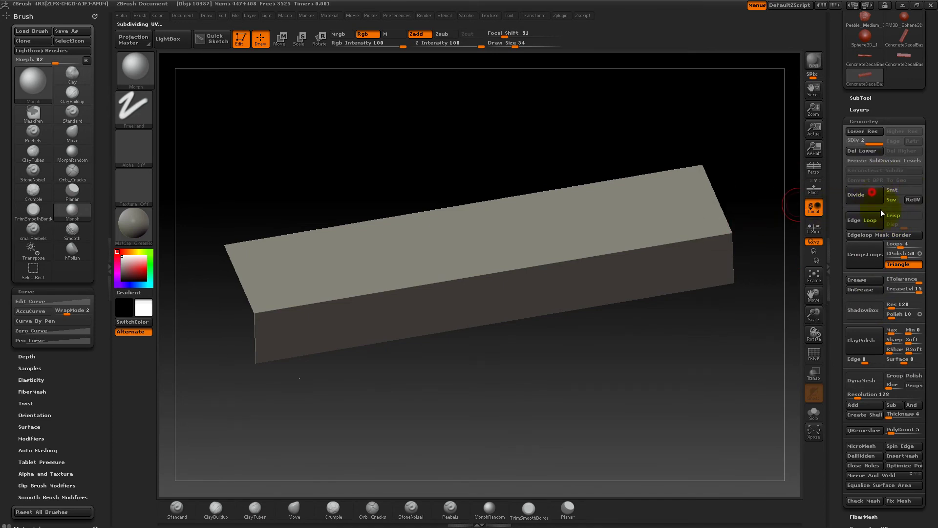
click(817, 357)
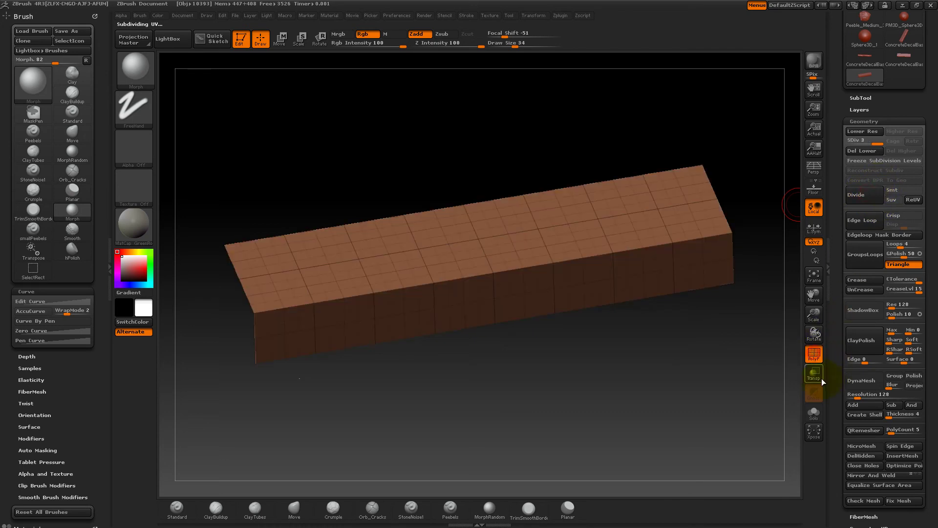
drag(774, 340, 665, 335)
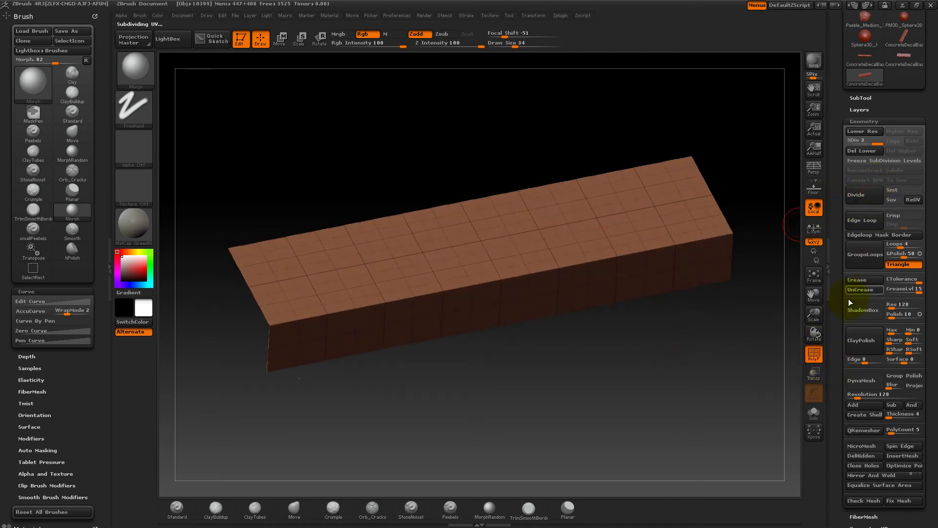
click(813, 354)
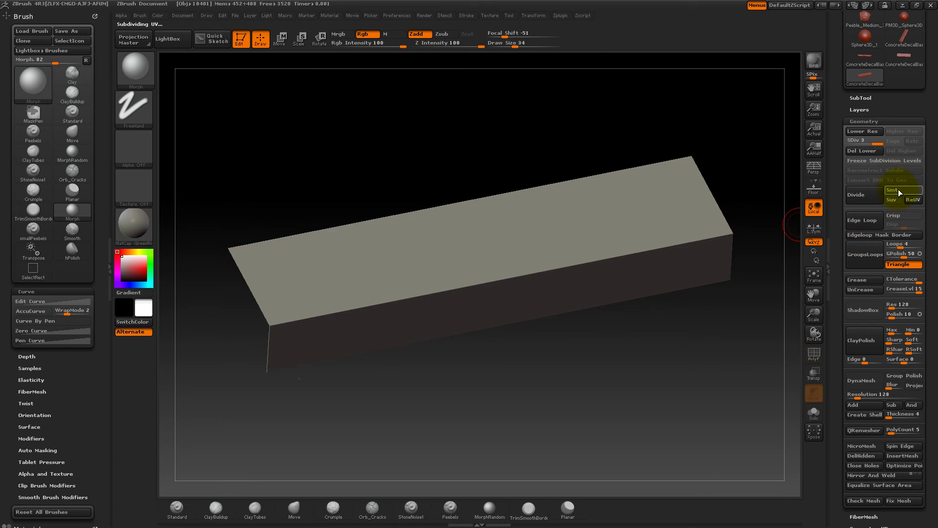
Step: Enable the Smt smoothing modifier and divide the block up to subdivision level 8
click(898, 191)
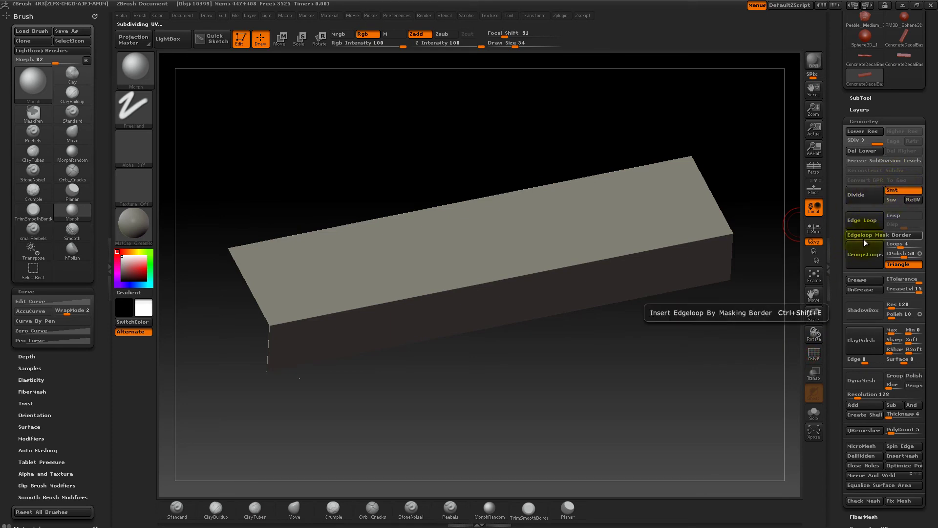
click(871, 194)
click(874, 200)
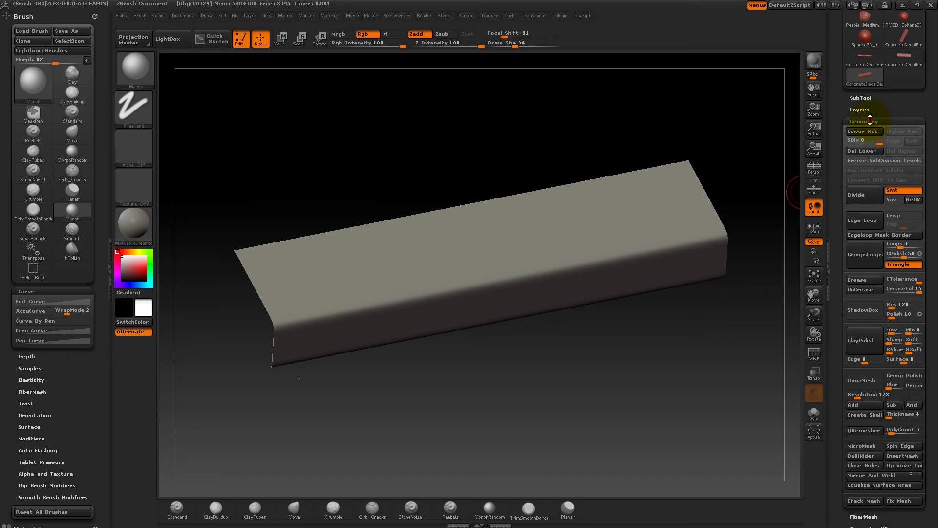
Step: Store the smooth, undamaged block as its morph target
click(870, 121)
drag(893, 158, 894, 176)
drag(890, 215, 882, 228)
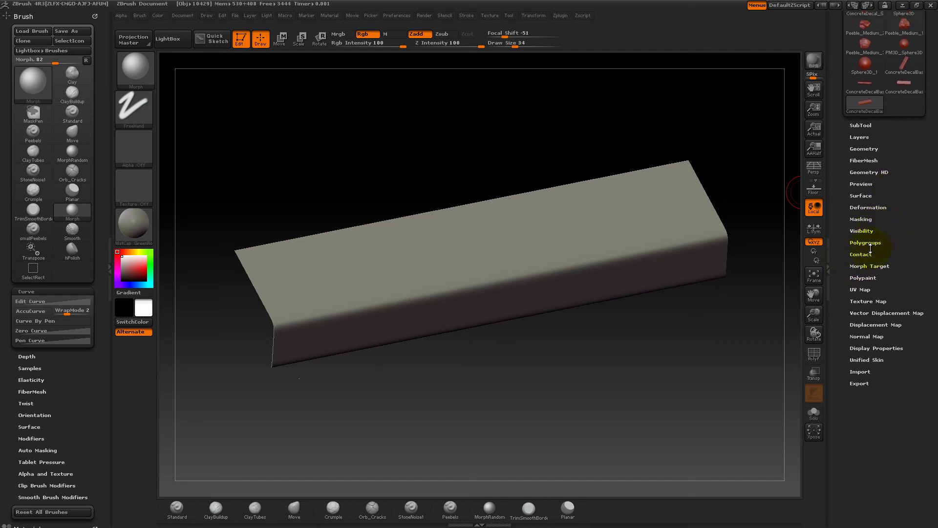
click(867, 266)
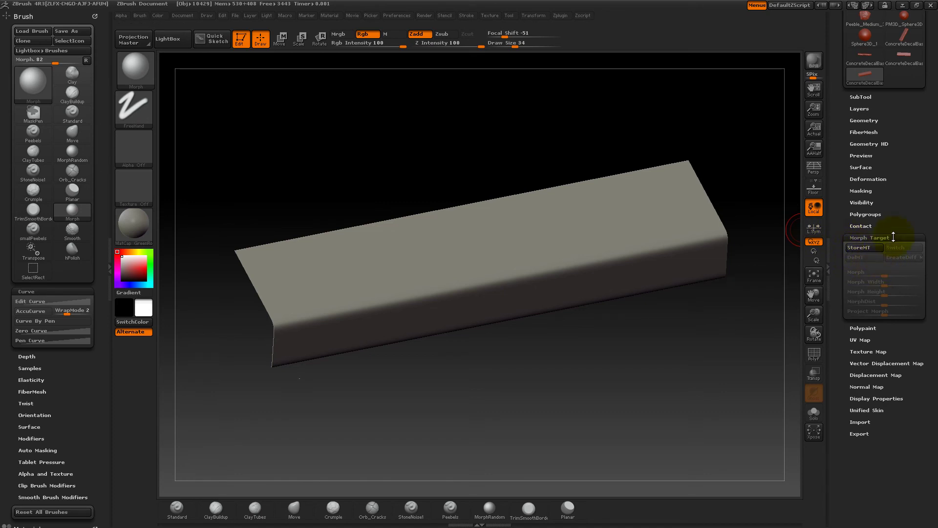
drag(894, 232, 895, 240)
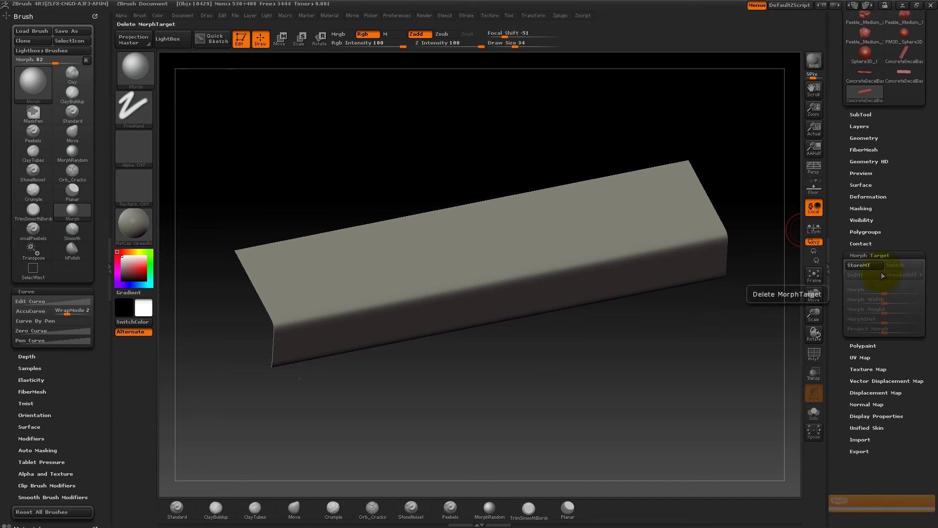
click(871, 266)
click(866, 255)
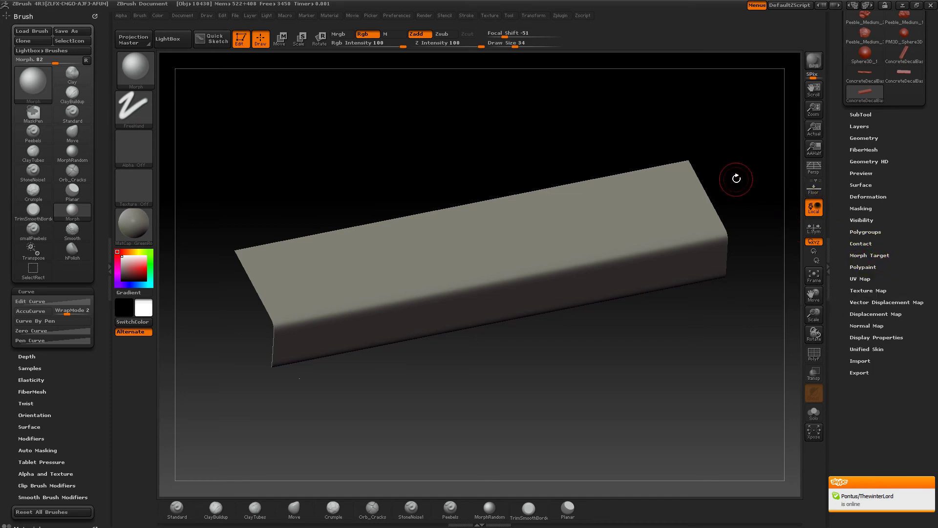
Step: Select the ClayTubes brush and carve the first subtractive chips into the block's long upper front edge
drag(736, 178, 717, 167)
mouse_move(517, 371)
mouse_down()
mouse_move(478, 365)
mouse_move(498, 383)
mouse_up()
click(254, 508)
mouse_move(278, 467)
mouse_down()
mouse_move(352, 383)
mouse_move(471, 360)
mouse_move(494, 373)
mouse_move(497, 423)
mouse_up()
mouse_move(684, 245)
mouse_down()
mouse_move(691, 239)
mouse_move(621, 259)
mouse_up()
key(ctrl+z)
mouse_move(686, 244)
mouse_down()
mouse_move(624, 256)
mouse_move(686, 242)
mouse_up()
mouse_move(668, 339)
mouse_down()
mouse_move(672, 356)
mouse_move(660, 353)
mouse_up()
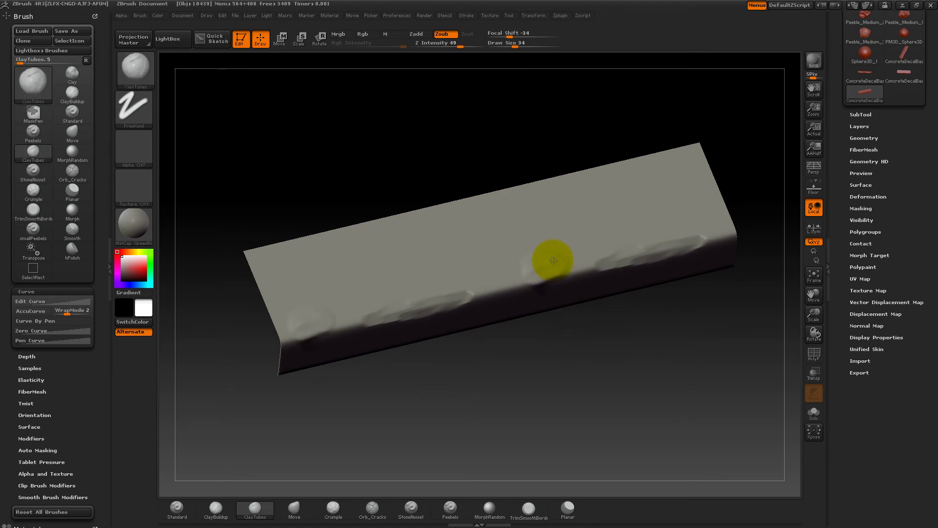
Step: Try carving a rounded ClayTubes dent near the middle of the front edge and undo it
drag(618, 350, 506, 298)
drag(547, 353, 511, 290)
drag(570, 329, 503, 283)
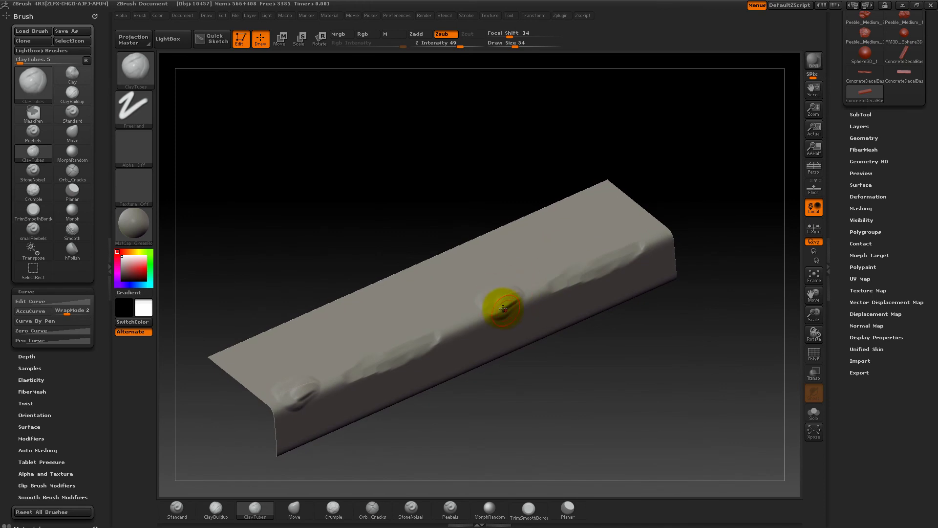
mouse_move(574, 358)
mouse_down()
mouse_move(587, 382)
mouse_move(593, 360)
mouse_up()
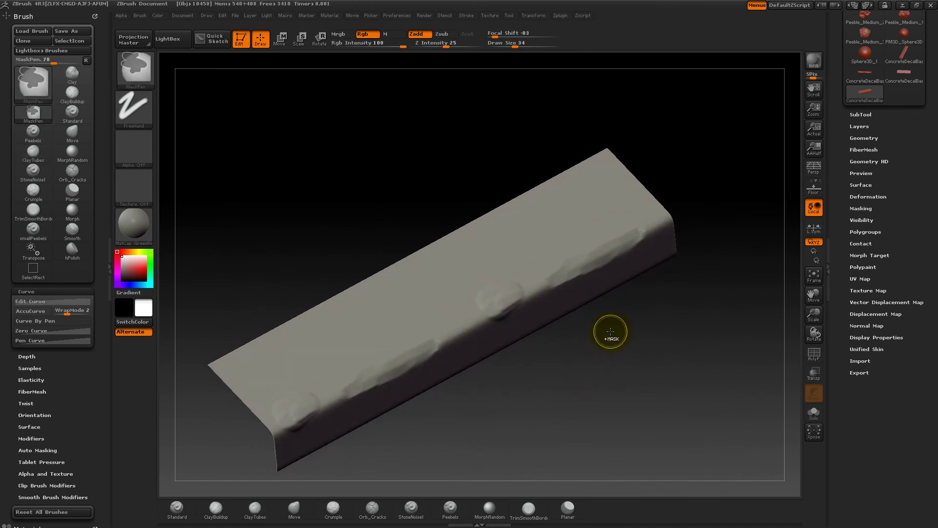
key(ctrl+z)
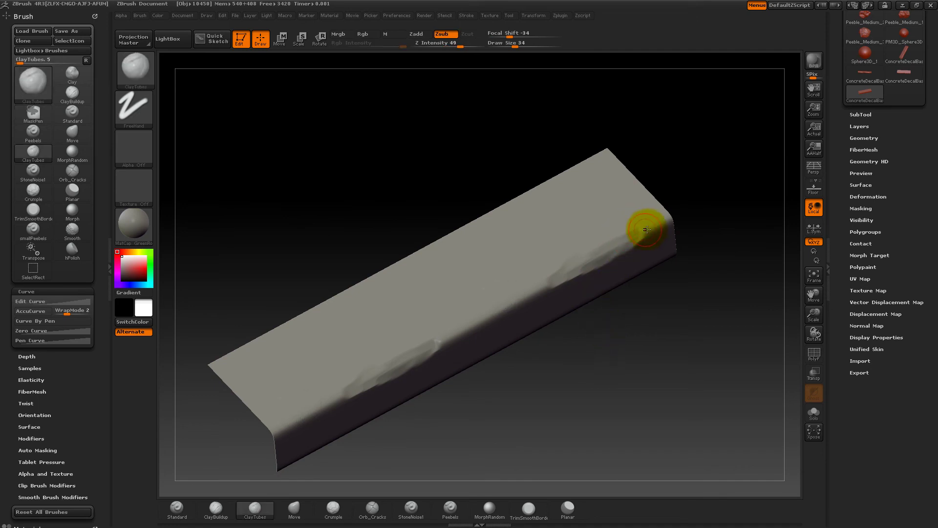
Step: Roughen the block's upper and lower front edges with subtractive ClayTubes strokes at Draw Size 34
drag(650, 229, 473, 318)
drag(591, 379, 588, 320)
drag(600, 339, 576, 298)
drag(670, 325, 659, 230)
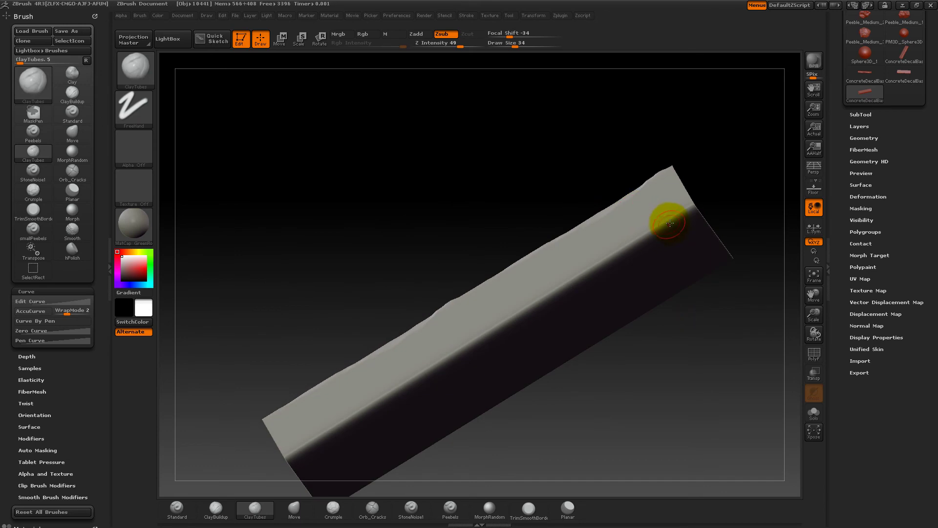
mouse_move(612, 253)
mouse_down()
mouse_move(514, 293)
mouse_move(674, 217)
mouse_move(657, 216)
mouse_up()
mouse_move(708, 169)
mouse_down()
mouse_move(699, 200)
mouse_move(629, 195)
mouse_move(649, 183)
mouse_up()
drag(699, 133, 649, 182)
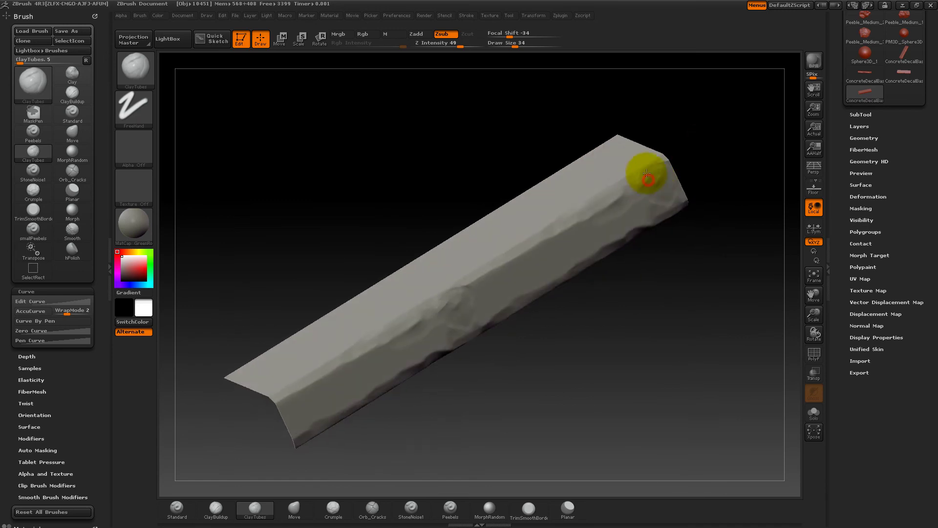
Step: Carve irregular chips into the top face near the far end of its front edge
drag(692, 142, 657, 172)
mouse_move(693, 143)
mouse_down()
mouse_move(710, 141)
mouse_move(657, 149)
mouse_up()
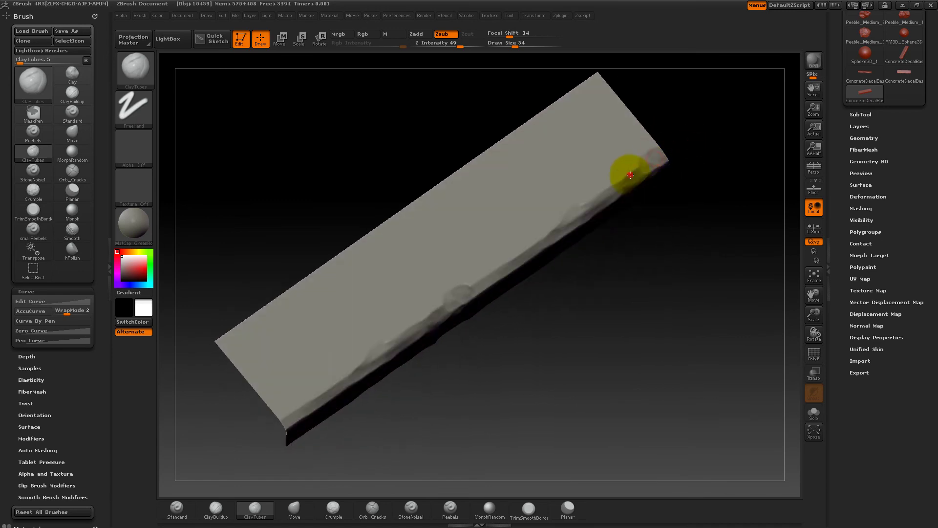
drag(578, 208, 590, 195)
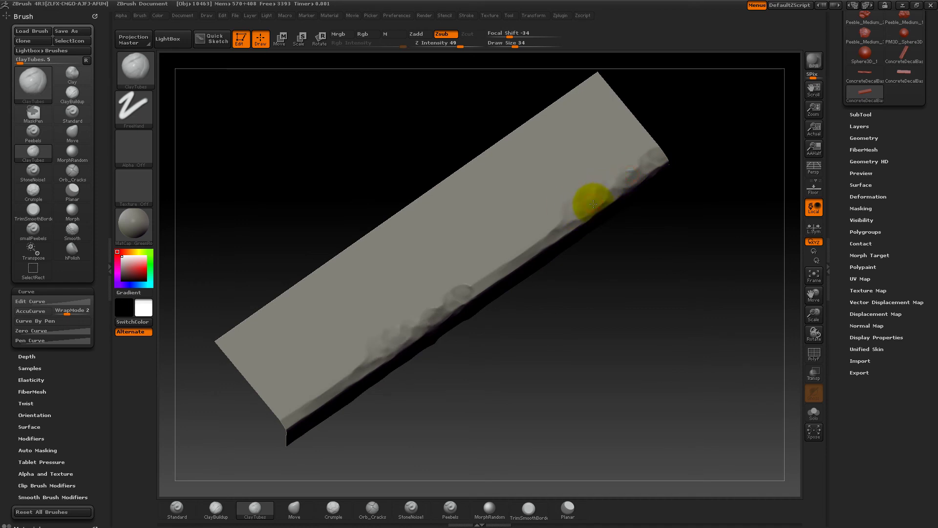
drag(645, 264, 613, 239)
mouse_move(588, 218)
mouse_down()
mouse_move(576, 221)
mouse_move(606, 203)
mouse_up()
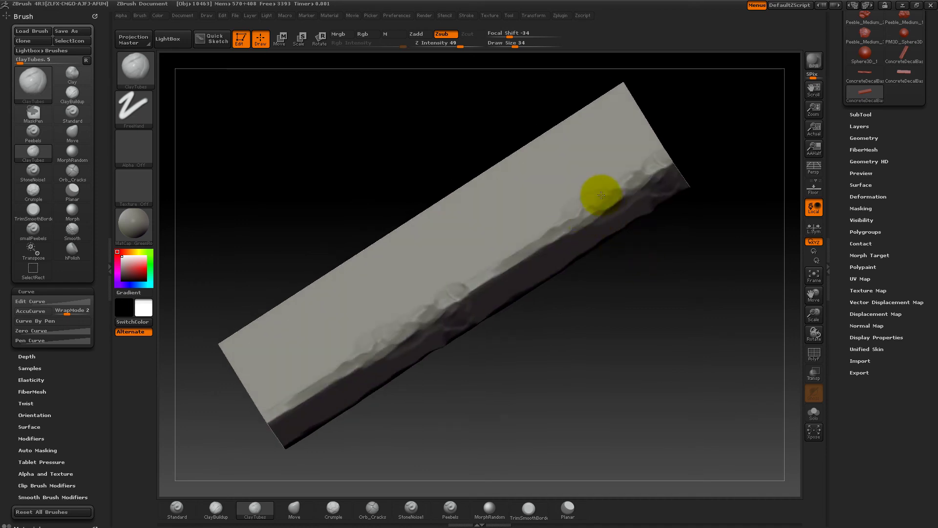
mouse_move(649, 265)
mouse_down()
mouse_move(665, 264)
mouse_move(630, 246)
mouse_up()
drag(619, 282, 514, 234)
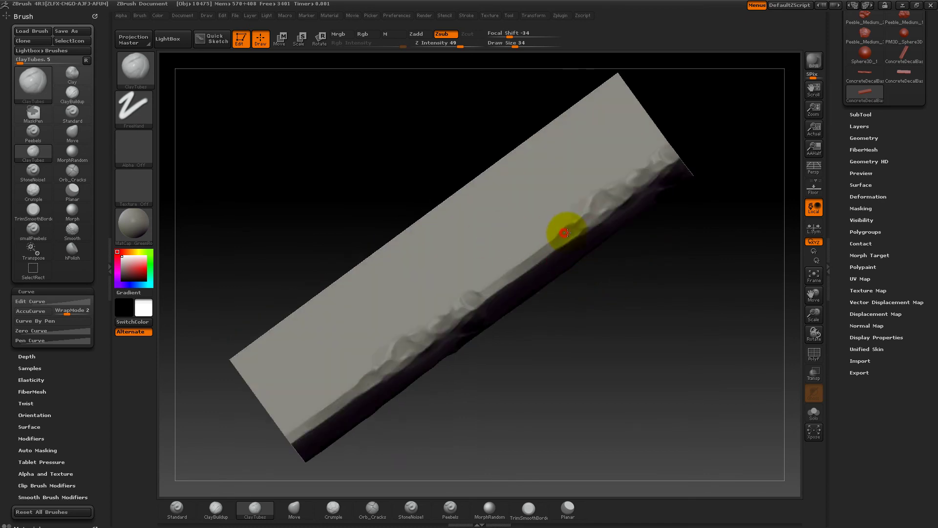
Step: Extend the ClayTubes chipping along the full length of the top face's front edge
mouse_move(568, 233)
mouse_down()
mouse_move(488, 282)
mouse_move(538, 249)
mouse_up()
drag(582, 311, 605, 299)
drag(554, 253, 557, 253)
mouse_move(585, 323)
mouse_down()
mouse_move(592, 333)
mouse_move(582, 326)
mouse_move(588, 288)
mouse_up()
mouse_move(674, 169)
mouse_down()
mouse_move(643, 172)
mouse_move(623, 201)
mouse_move(642, 183)
mouse_up()
mouse_move(605, 218)
mouse_down()
mouse_move(524, 265)
mouse_move(442, 337)
mouse_up()
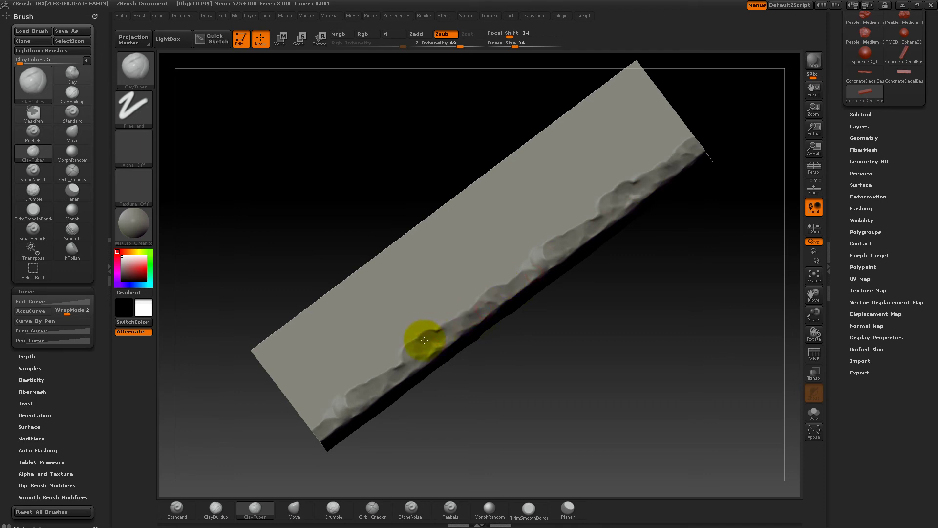
Step: Carve rough dents across the whole front face and deepen the chips bordering the top face
mouse_move(542, 349)
mouse_down()
mouse_move(540, 313)
mouse_move(522, 284)
mouse_move(667, 173)
mouse_move(654, 182)
mouse_up()
click(691, 186)
drag(683, 256, 676, 210)
click(692, 202)
mouse_move(684, 209)
mouse_down()
mouse_move(511, 324)
mouse_move(557, 272)
mouse_move(604, 239)
mouse_up()
drag(683, 280, 675, 256)
drag(640, 212, 576, 250)
drag(567, 253, 520, 280)
drag(558, 348, 586, 322)
mouse_move(590, 314)
mouse_down()
mouse_move(578, 260)
mouse_move(540, 247)
mouse_move(624, 182)
mouse_move(621, 174)
mouse_move(607, 178)
mouse_up()
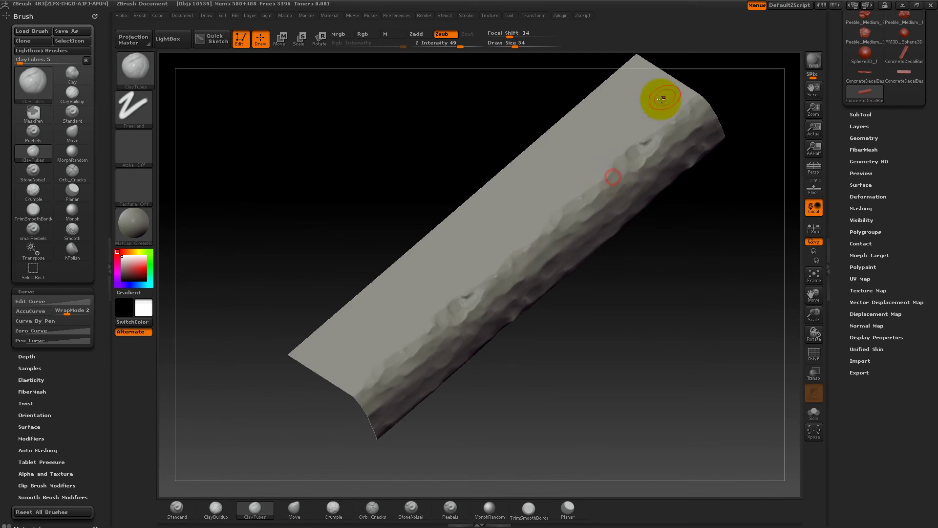
Step: Carve more subtractive ClayTubes chips into the top face's front edge, from its far end to the middle
mouse_move(650, 155)
mouse_down()
mouse_move(643, 158)
mouse_move(683, 132)
mouse_move(671, 143)
mouse_up()
mouse_move(640, 260)
mouse_down()
mouse_move(623, 236)
mouse_move(630, 210)
mouse_up()
drag(635, 191, 616, 208)
drag(599, 303, 534, 266)
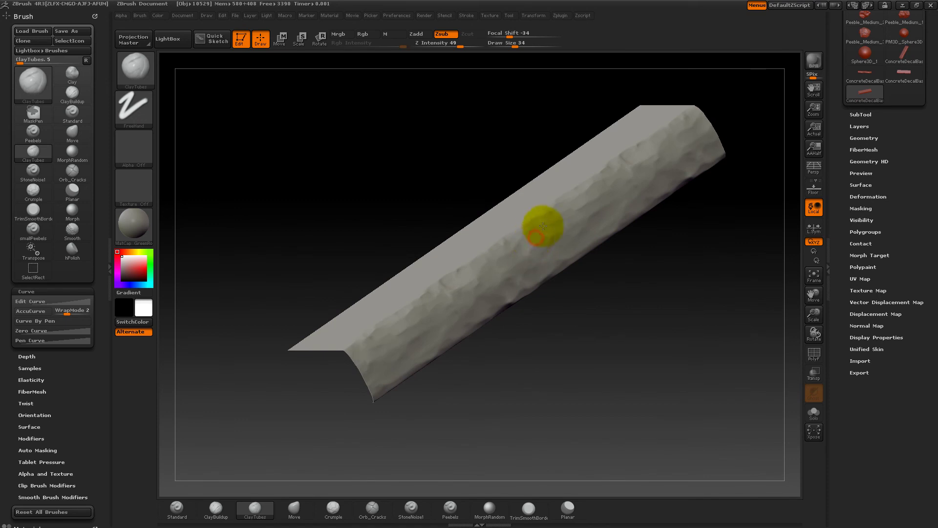
drag(595, 299, 599, 299)
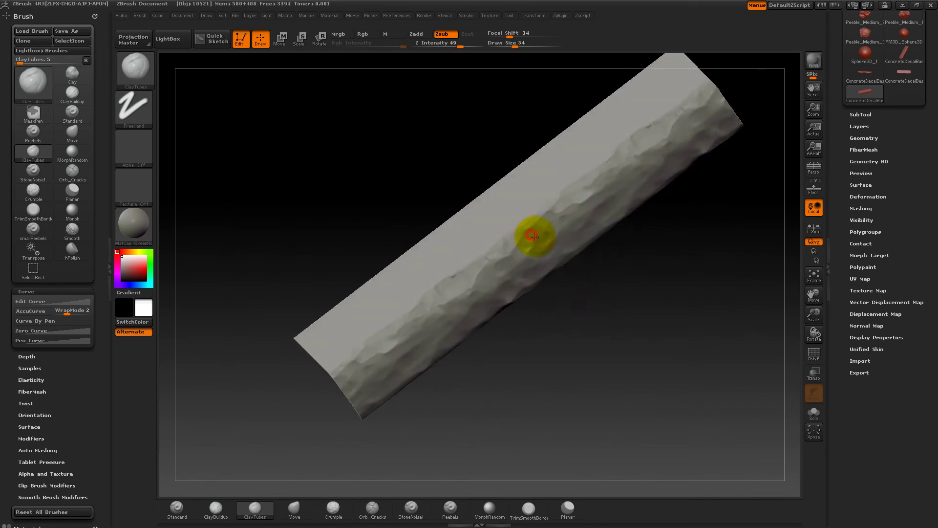
drag(592, 266, 528, 239)
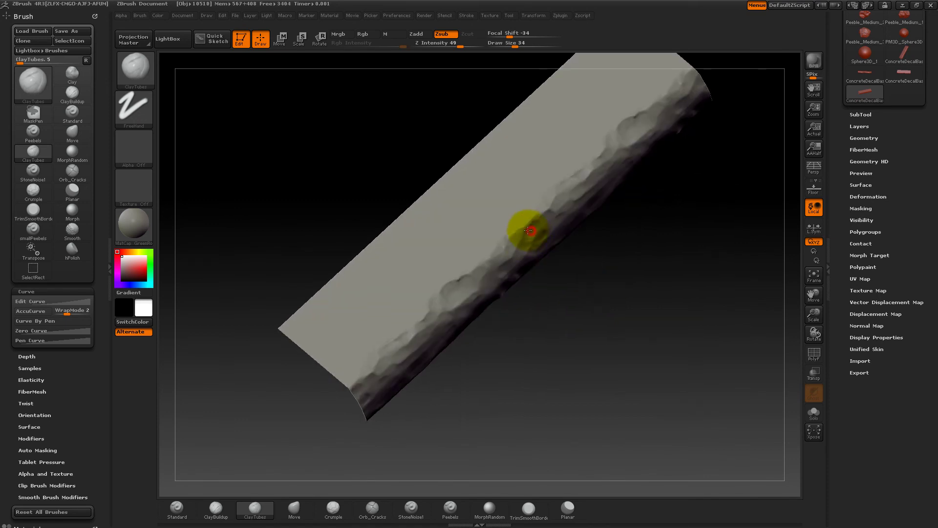
drag(602, 262, 542, 247)
click(555, 215)
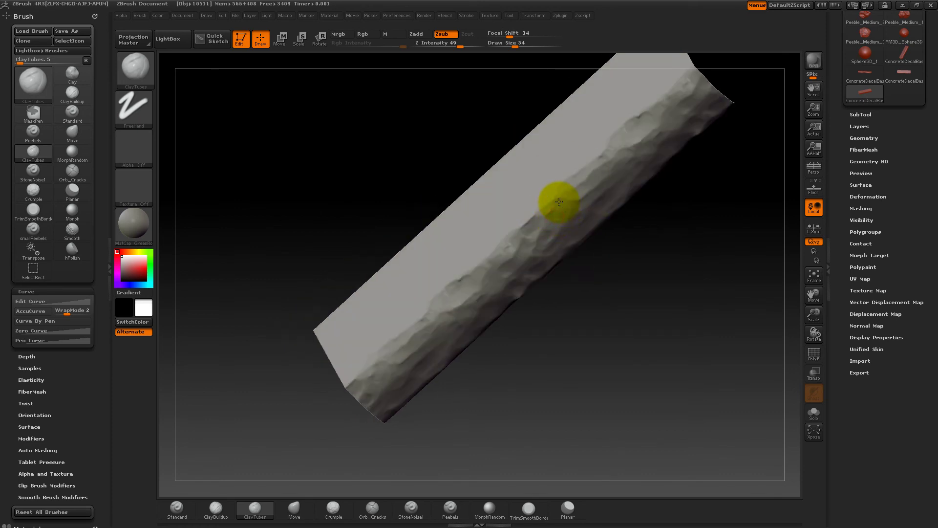
Step: Dent the middle of the block's front face, starting at the upper edge and continuing down across its width
drag(582, 182, 568, 195)
drag(624, 265, 586, 218)
click(577, 206)
drag(657, 283, 580, 209)
click(589, 217)
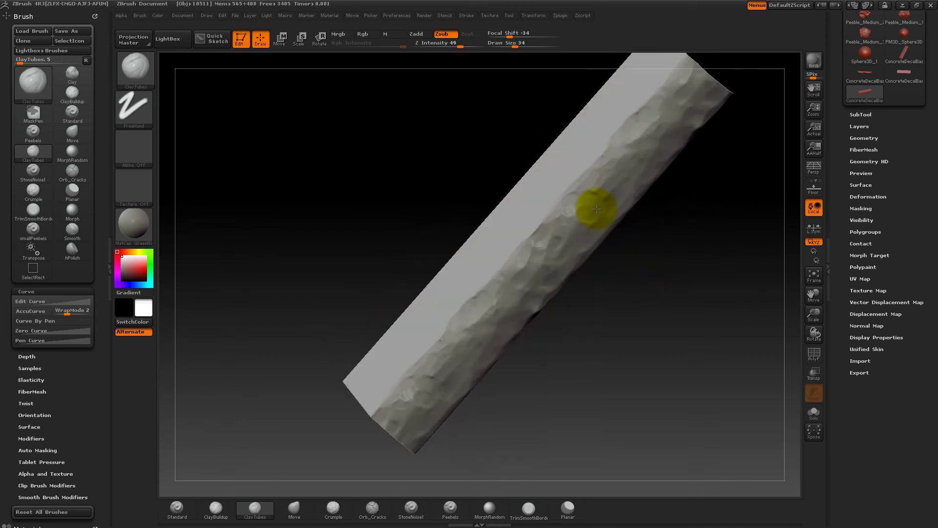
click(596, 235)
drag(653, 259, 594, 218)
click(597, 224)
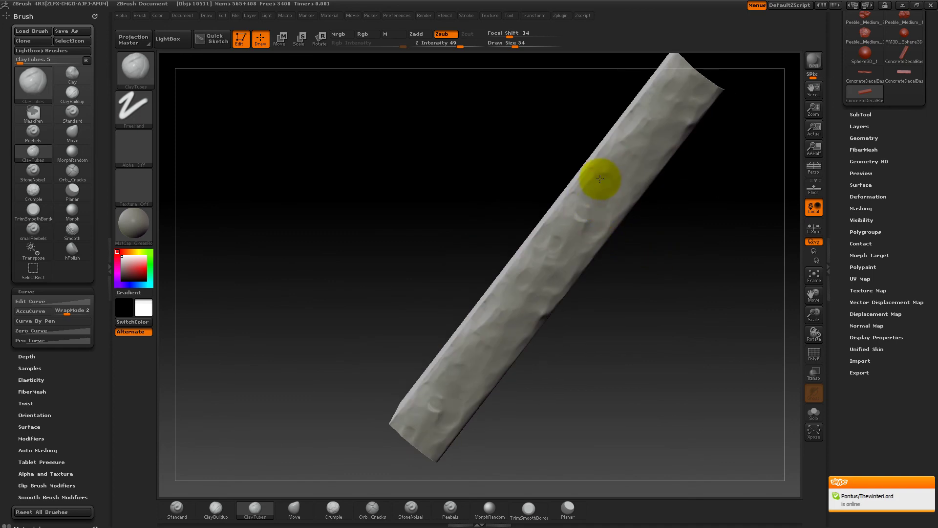
click(606, 195)
drag(635, 229, 621, 213)
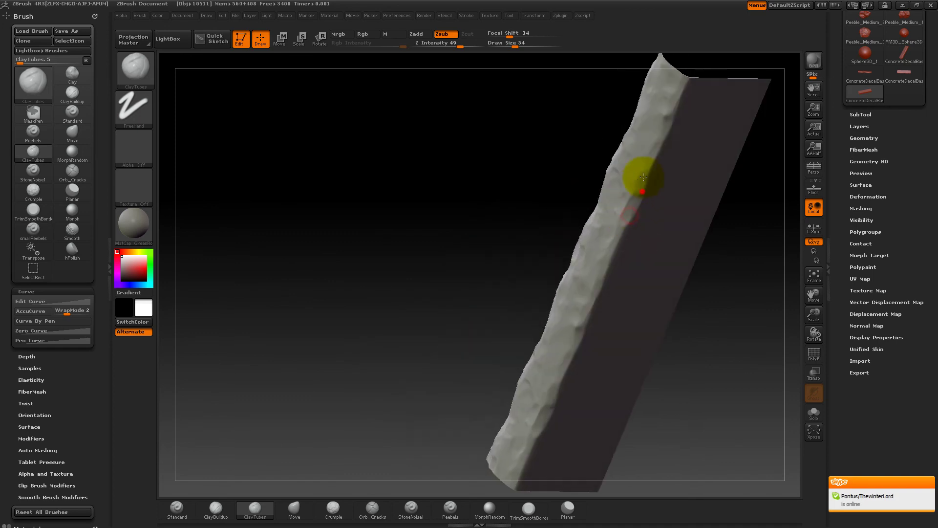
Step: Chip the front edge of the block's underside with irregular ClayTubes strokes around its middle
drag(647, 174, 661, 151)
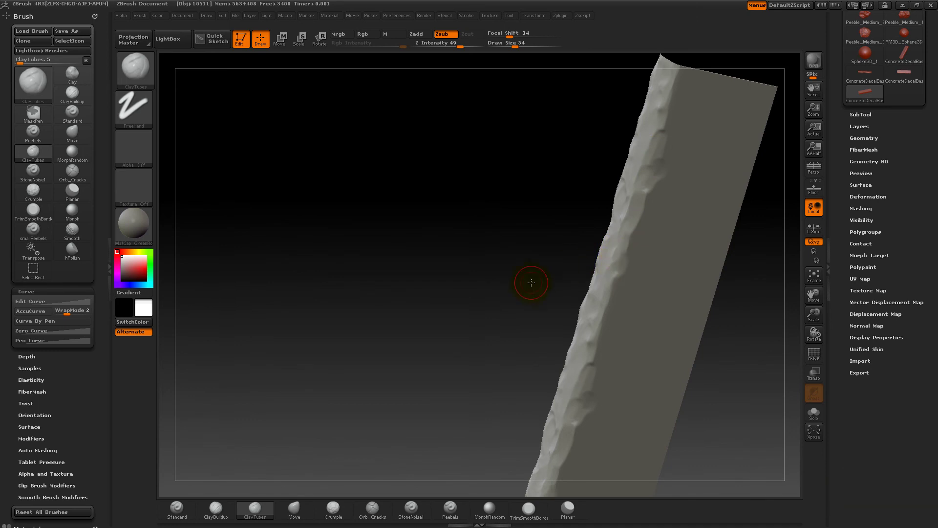
drag(530, 268, 549, 196)
click(606, 201)
mouse_move(596, 226)
mouse_down()
mouse_move(598, 242)
mouse_move(595, 228)
mouse_up()
mouse_move(521, 228)
mouse_down()
mouse_move(587, 223)
mouse_move(586, 234)
mouse_move(538, 264)
mouse_up()
drag(602, 245, 593, 285)
drag(550, 245, 538, 256)
drag(603, 247, 610, 205)
Step: Continue the chipping of the underside's front edge close to its far end
mouse_move(661, 211)
mouse_down()
mouse_move(638, 203)
mouse_move(618, 168)
mouse_move(622, 141)
mouse_up()
alt+drag(691, 151, 691, 203)
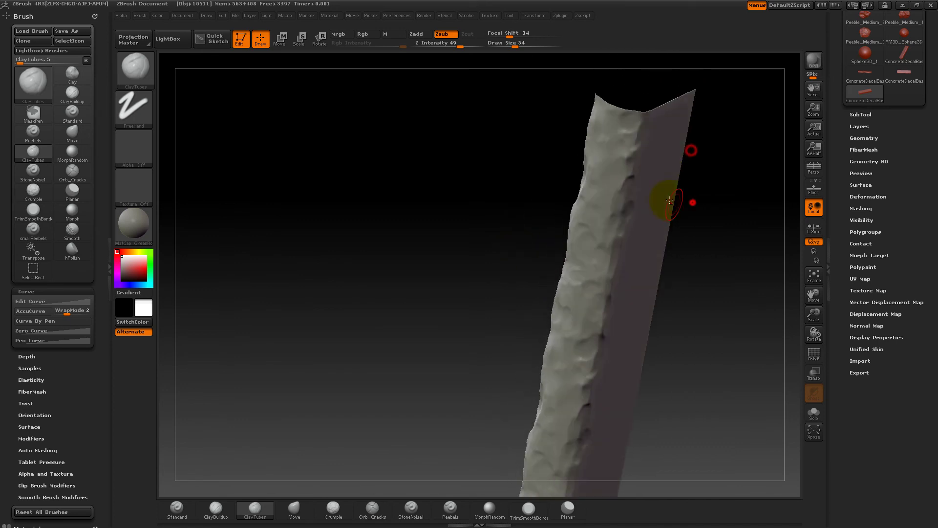
mouse_move(624, 182)
mouse_down()
mouse_move(616, 186)
mouse_move(624, 155)
mouse_up()
alt+drag(698, 195, 714, 171)
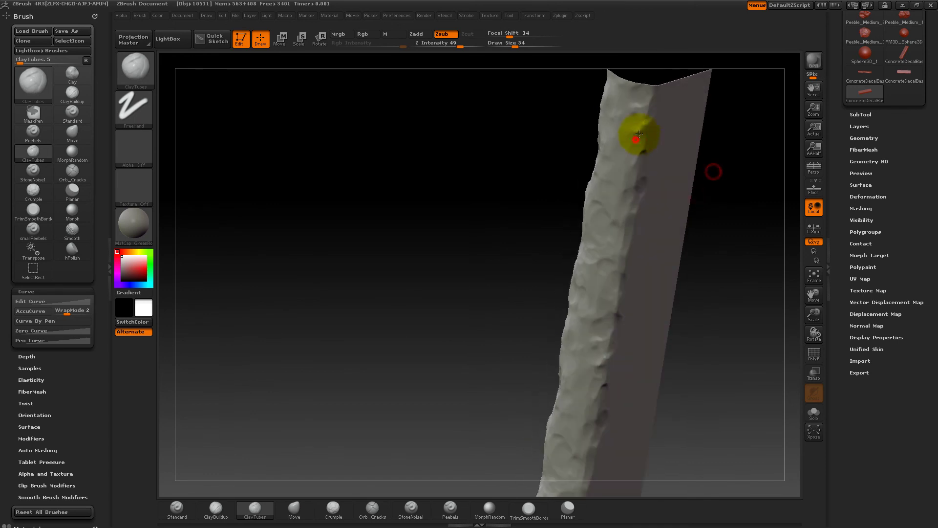
Step: Carve a curved crack and surrounding dents across the middle of the front face
alt+drag(547, 240, 571, 196)
alt+drag(685, 209, 593, 206)
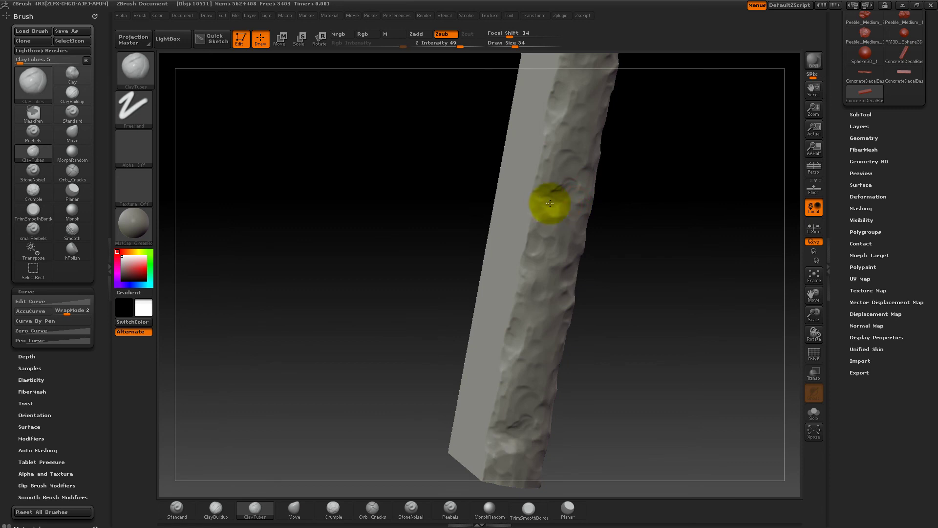
drag(652, 203, 580, 195)
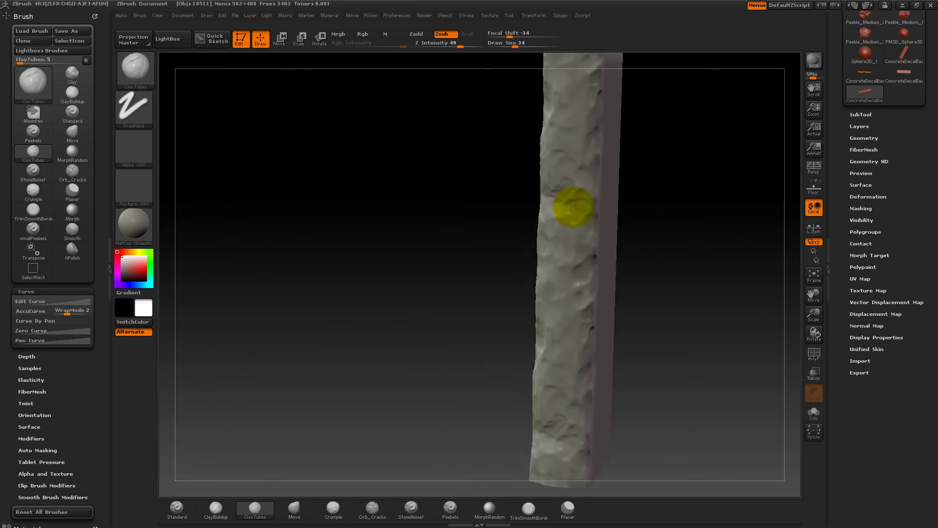
drag(645, 200, 592, 209)
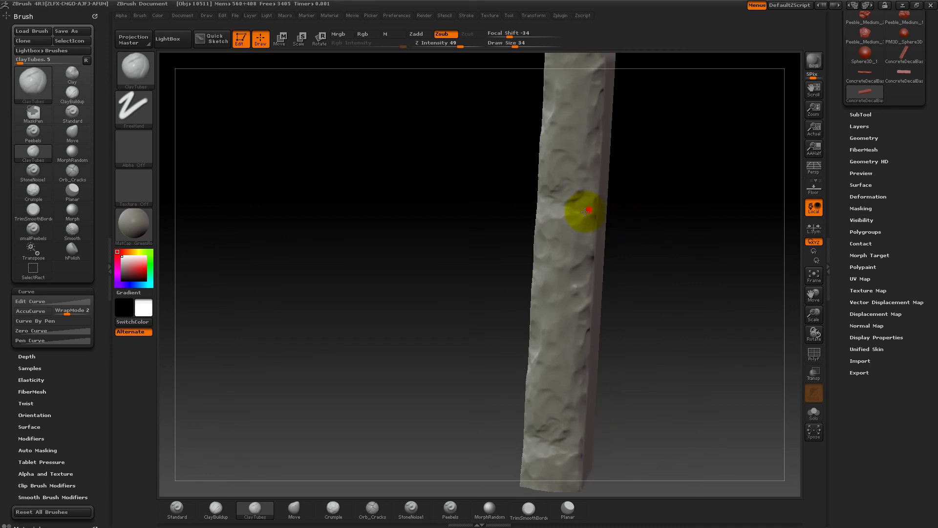
Step: Cut a diagonal crack into the front face and roughen the adjoining upper edge beside it
mouse_move(611, 208)
mouse_down()
mouse_move(631, 215)
mouse_move(645, 184)
mouse_up()
mouse_move(561, 175)
mouse_down()
mouse_move(568, 170)
mouse_move(547, 165)
mouse_up()
mouse_move(647, 180)
mouse_down()
mouse_move(647, 168)
mouse_move(628, 161)
mouse_move(652, 194)
mouse_up()
mouse_move(571, 231)
mouse_down()
mouse_move(555, 254)
mouse_move(559, 238)
mouse_up()
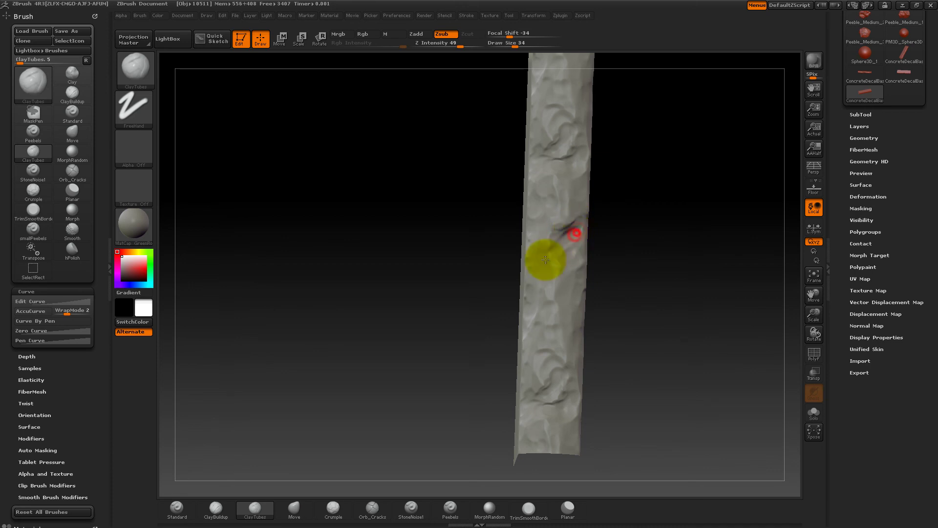
drag(620, 222, 549, 260)
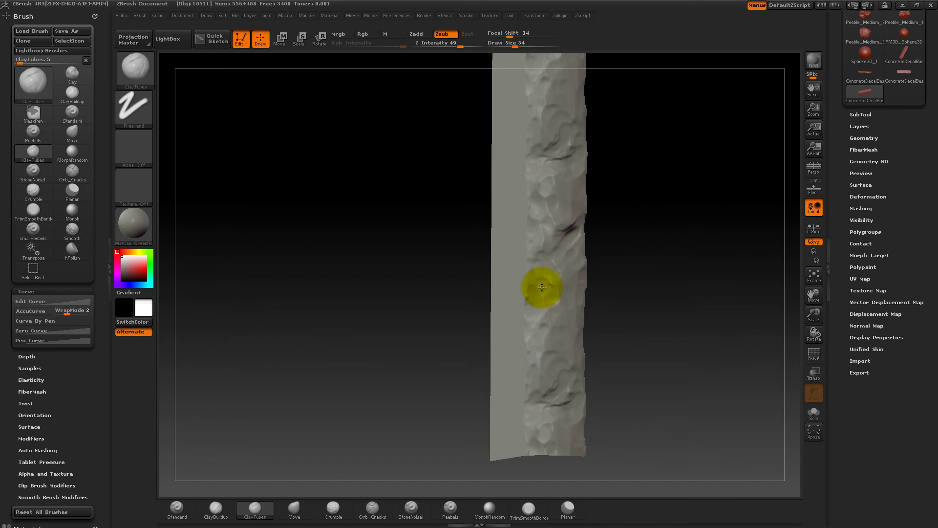
drag(610, 245, 539, 258)
drag(647, 207, 540, 217)
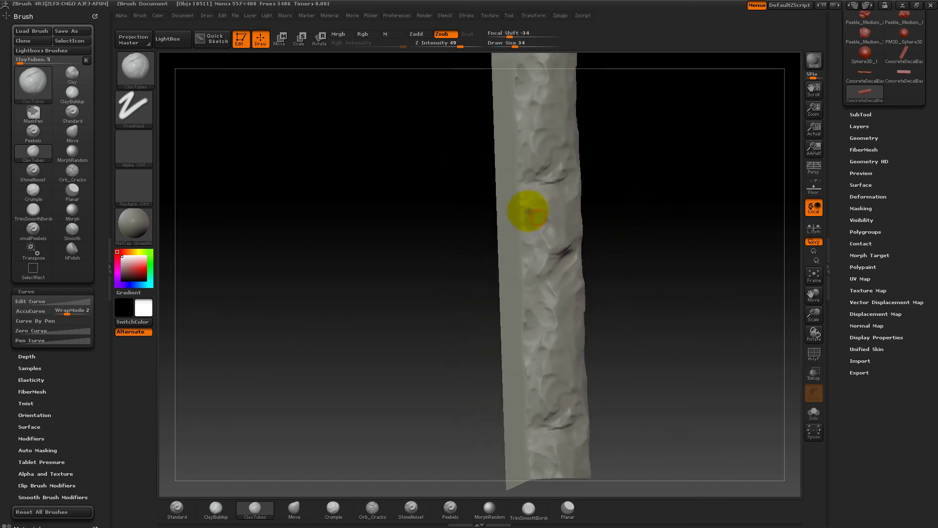
drag(608, 196, 536, 215)
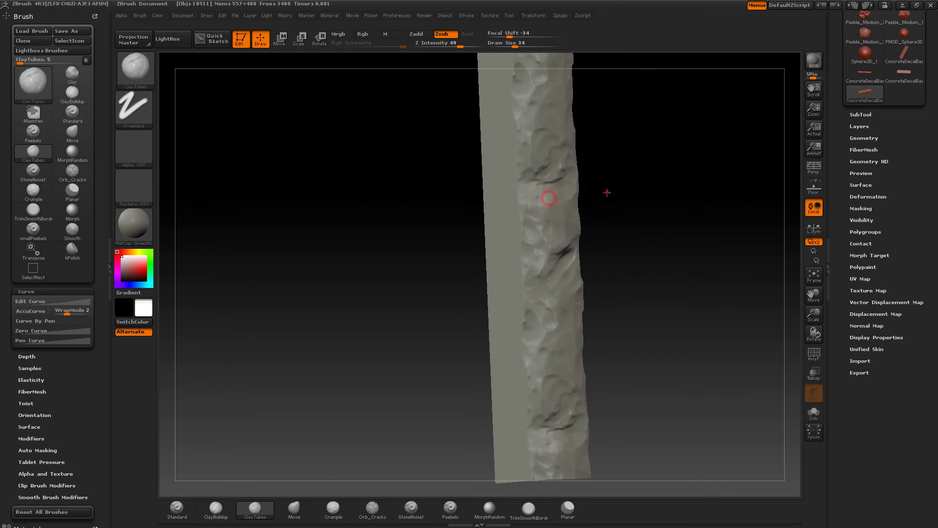
Step: Carve dents into the lower part of the front face and chip the underside's edge below the diagonal crack
drag(608, 193, 631, 202)
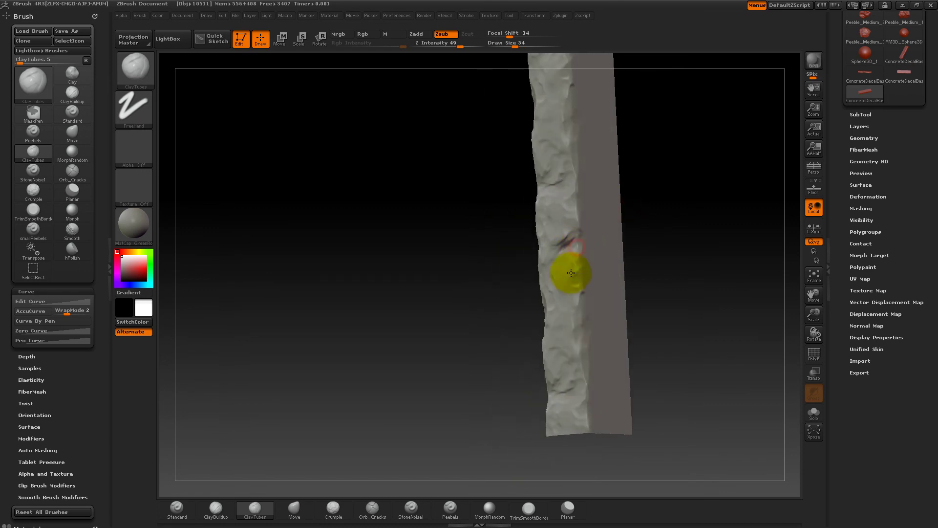
drag(656, 209, 659, 282)
alt+drag(659, 283, 648, 189)
drag(667, 222, 694, 220)
drag(567, 306, 570, 302)
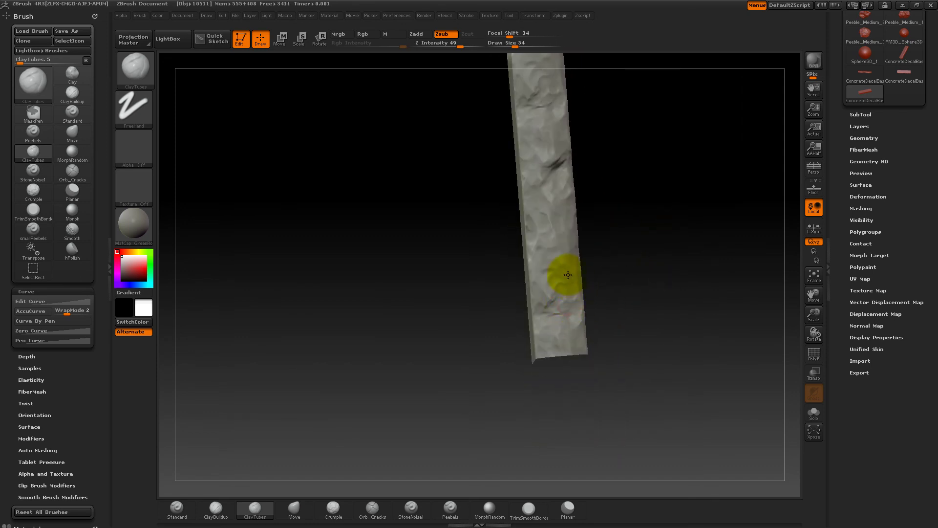
drag(589, 251, 576, 262)
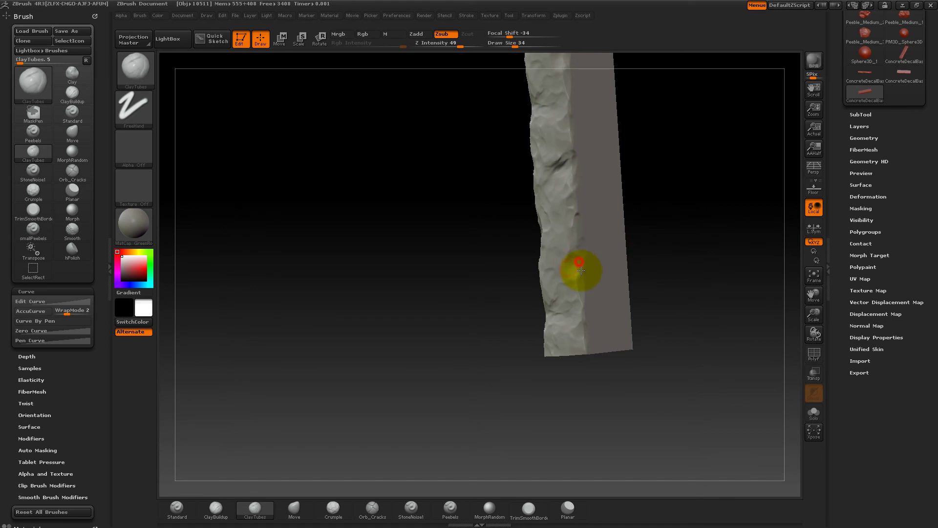
mouse_move(579, 257)
mouse_down()
mouse_move(566, 275)
mouse_move(582, 256)
mouse_up()
Step: Try to carve a deep notch through the block's damaged edge with repeated ClayTubes strokes
mouse_move(669, 184)
alt+mouse_down()
mouse_move(653, 225)
mouse_move(664, 182)
mouse_move(680, 178)
mouse_move(652, 185)
mouse_move(674, 182)
mouse_move(638, 241)
mouse_move(620, 235)
alt+mouse_up()
key(ctrl)
mouse_move(515, 237)
mouse_down()
mouse_move(503, 247)
mouse_move(523, 243)
mouse_up()
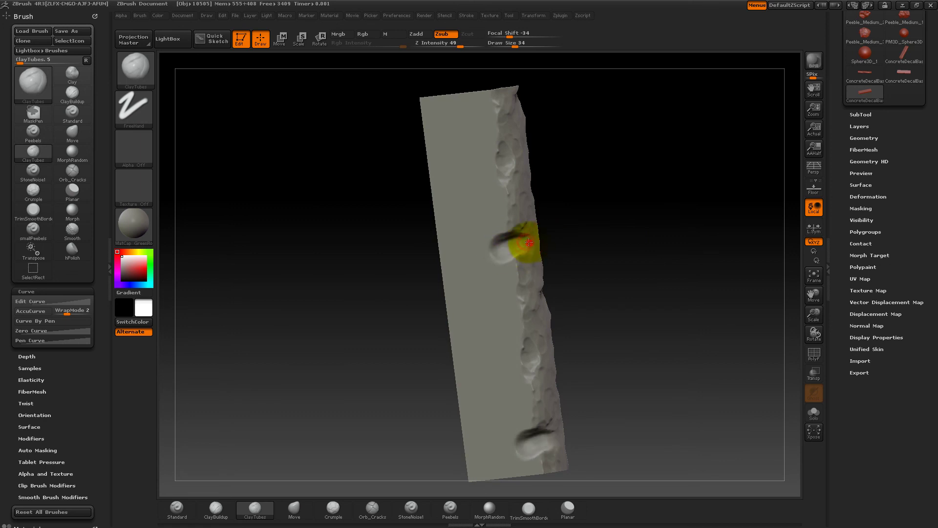
drag(588, 165, 484, 272)
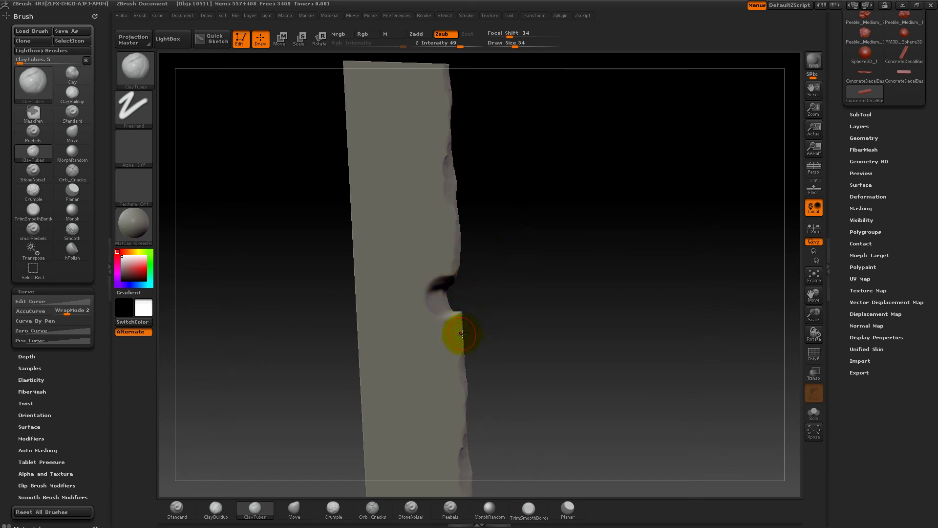
mouse_move(511, 313)
mouse_down()
mouse_move(503, 295)
mouse_move(439, 295)
mouse_move(531, 293)
mouse_move(497, 292)
mouse_up()
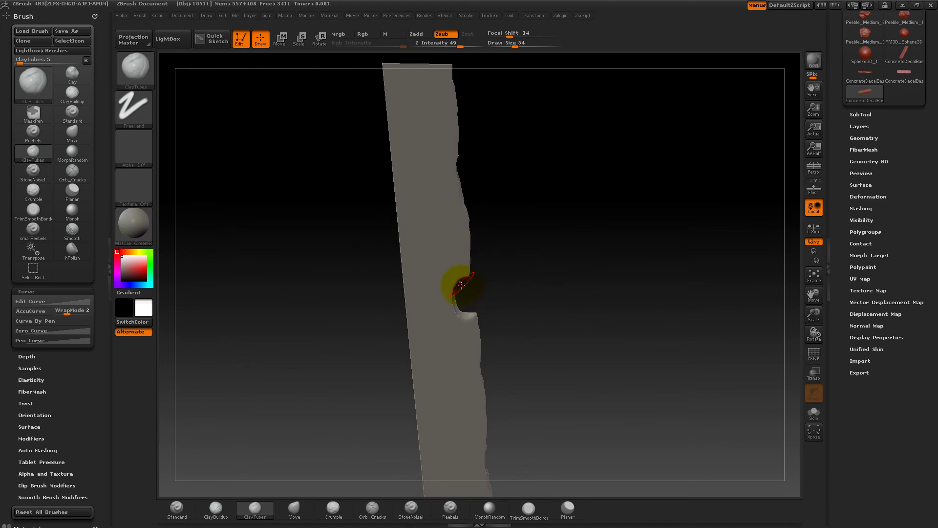
Step: Undo the strokes that cut the deep notch into the edge
key(ctrl)
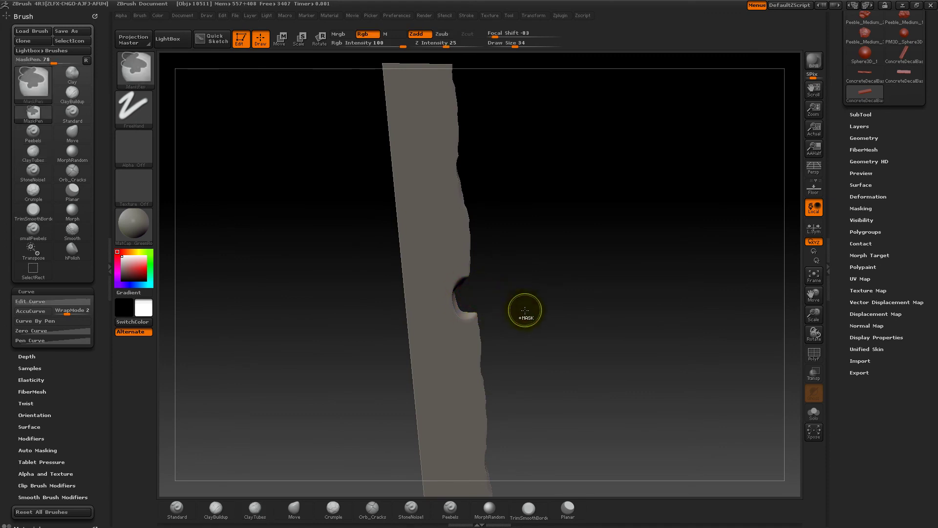
key(ctrl+z)
key(ctrl+z)
key(ctrl+z)
key(ctrl+z)
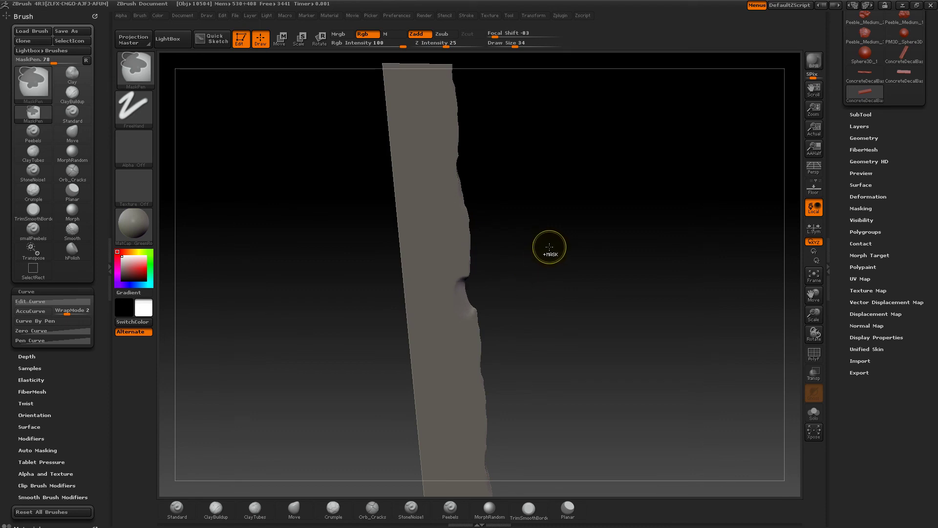
Step: Chip the upper edge opposite the diagonal crack and add dents to the front face around it
mouse_move(549, 249)
mouse_down()
mouse_move(514, 249)
mouse_move(551, 230)
mouse_up()
mouse_move(563, 264)
alt+mouse_down()
mouse_move(599, 214)
mouse_move(624, 210)
mouse_move(618, 193)
alt+mouse_up()
key(ctrl+shift)
drag(597, 242, 513, 220)
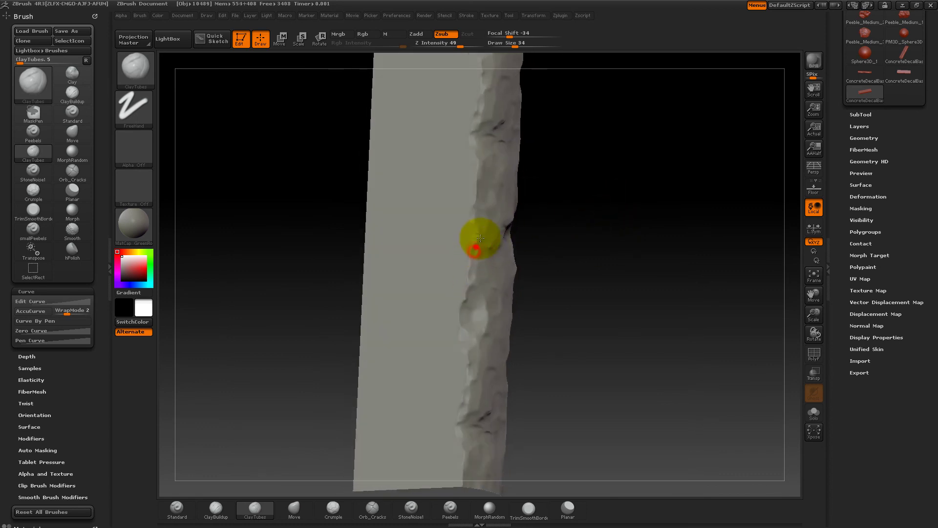
mouse_move(589, 242)
mouse_down()
mouse_move(485, 287)
mouse_move(489, 304)
mouse_up()
drag(497, 283, 498, 308)
click(501, 301)
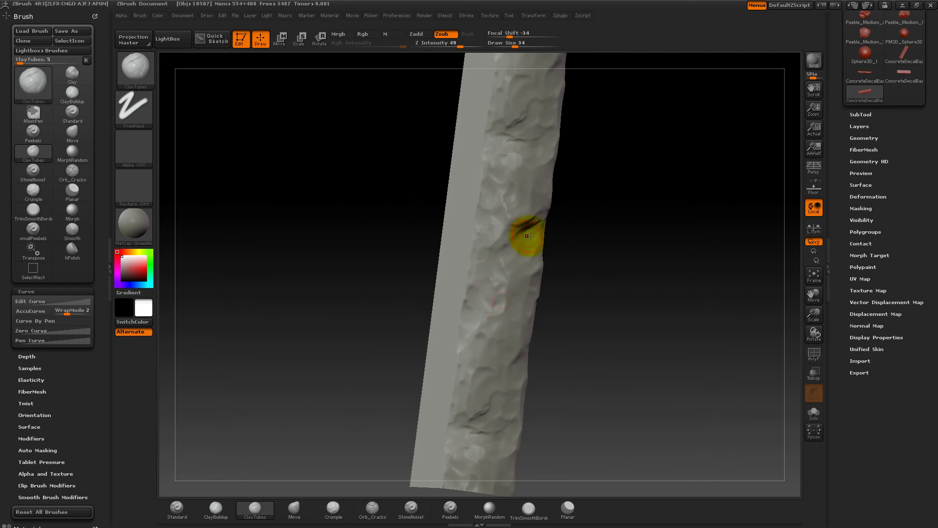
drag(585, 318, 605, 256)
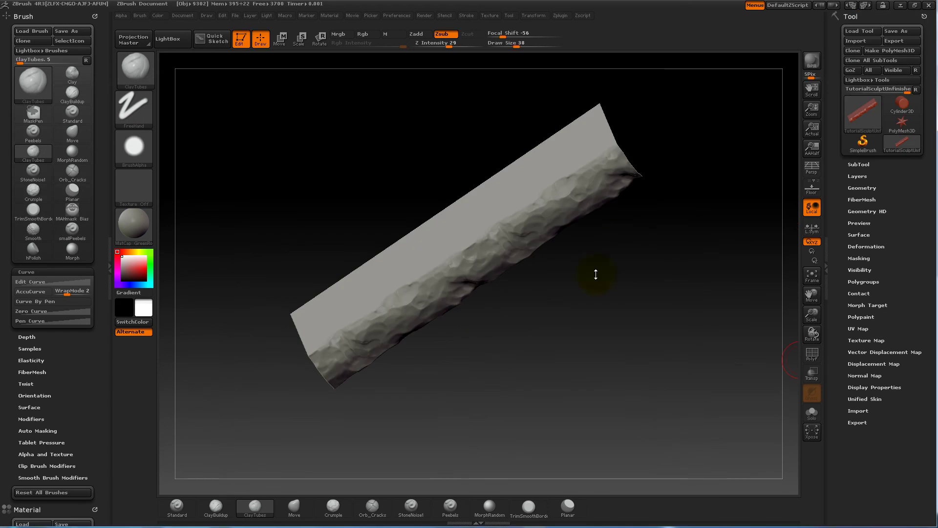
Step: Carve ClayTubes chips into the middle of the unfinished tutorial block's top front edge
mouse_move(622, 274)
mouse_down()
mouse_move(639, 295)
mouse_move(639, 260)
mouse_move(641, 276)
mouse_move(646, 264)
mouse_move(634, 259)
mouse_move(658, 275)
mouse_up()
mouse_move(573, 336)
mouse_down()
mouse_move(571, 303)
mouse_move(615, 334)
mouse_move(588, 328)
mouse_move(550, 292)
mouse_up()
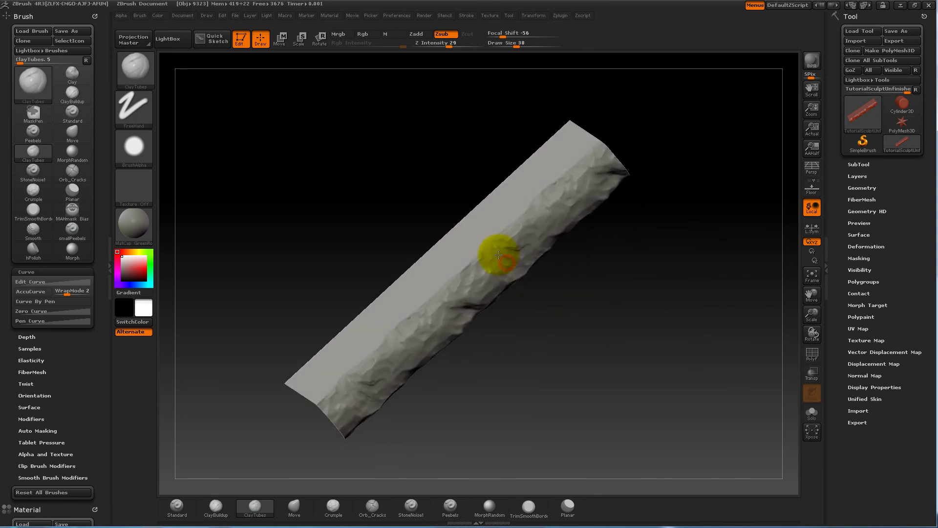
drag(666, 278, 509, 257)
Step: Set the ClayTubes brush to Draw Size 50 and give it Alpha 06
key(space)
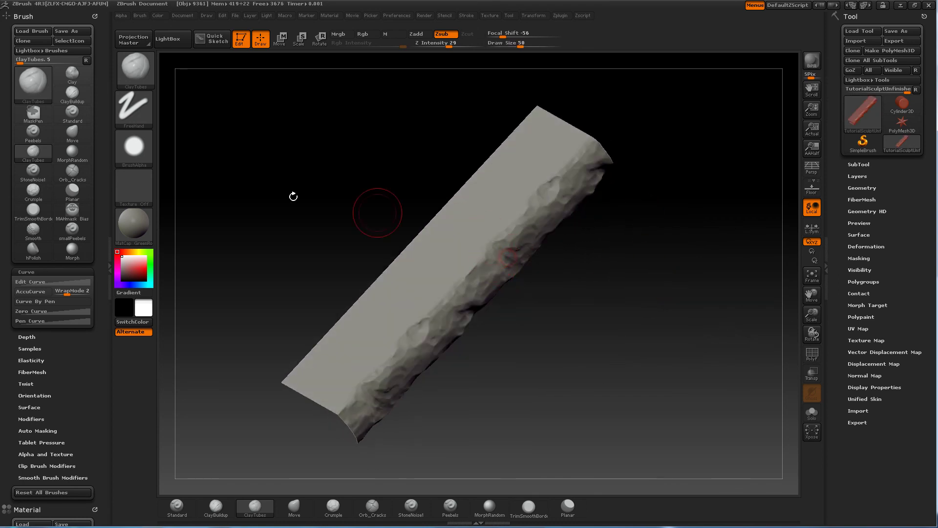
click(134, 146)
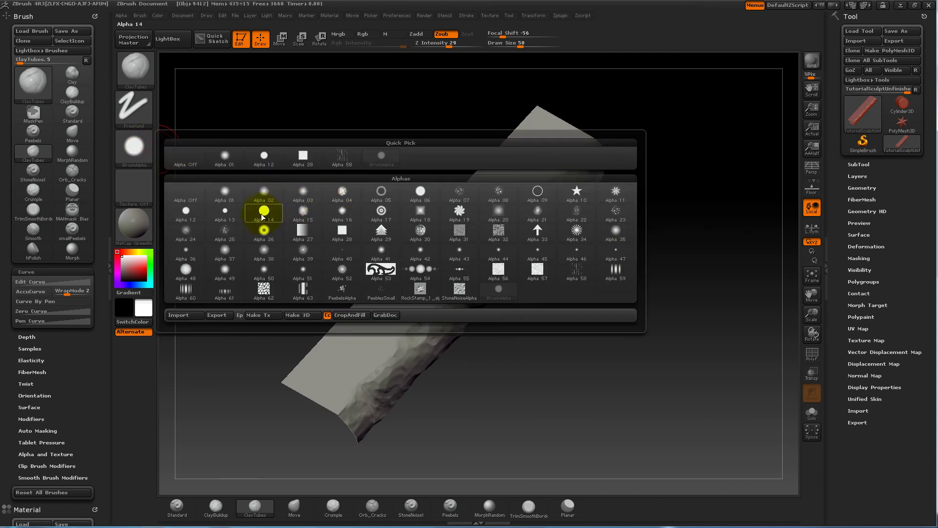
click(420, 191)
Step: Chip the top face's front edge with the round-alpha ClayTubes brush, from the middle toward the far end
mouse_move(429, 216)
mouse_down()
mouse_move(561, 325)
mouse_move(507, 260)
mouse_up()
drag(450, 178, 478, 235)
drag(556, 274, 561, 278)
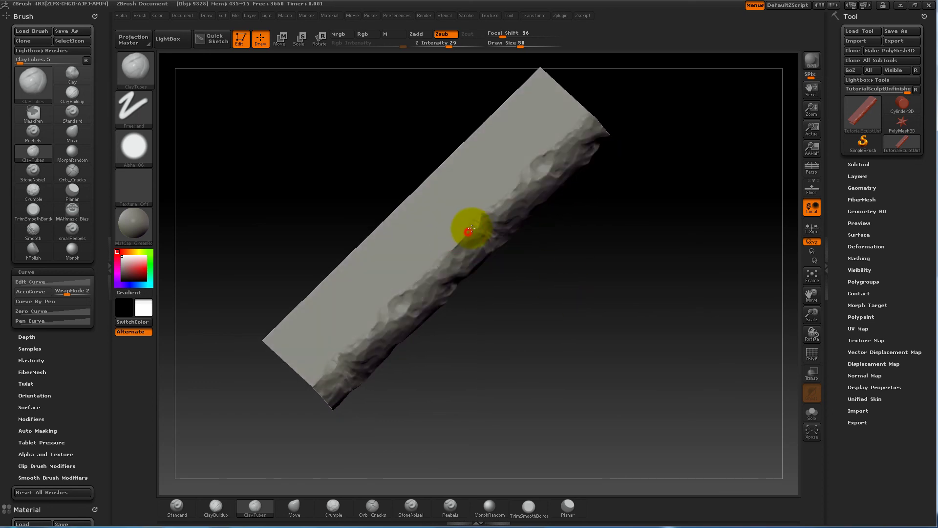
mouse_move(474, 224)
mouse_down()
mouse_move(454, 246)
mouse_move(471, 232)
mouse_up()
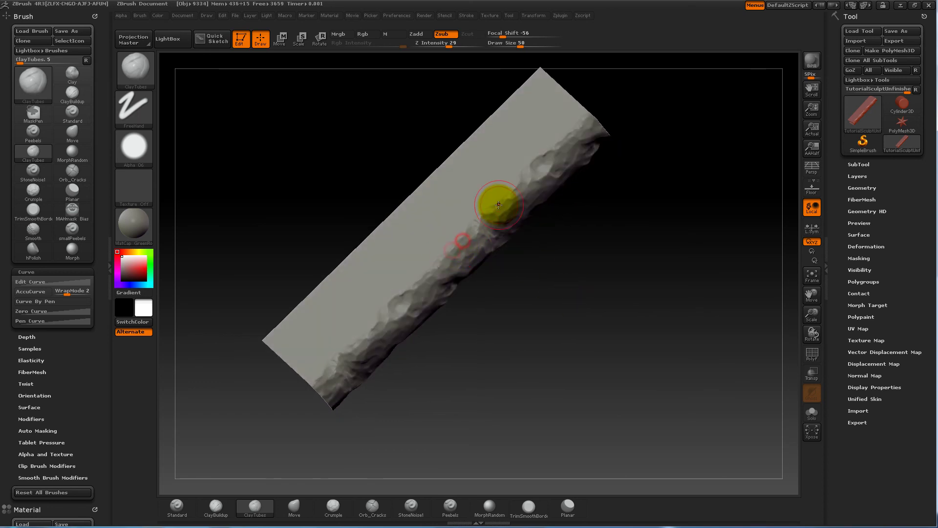
drag(589, 288, 590, 274)
drag(598, 232, 600, 251)
drag(546, 140, 543, 138)
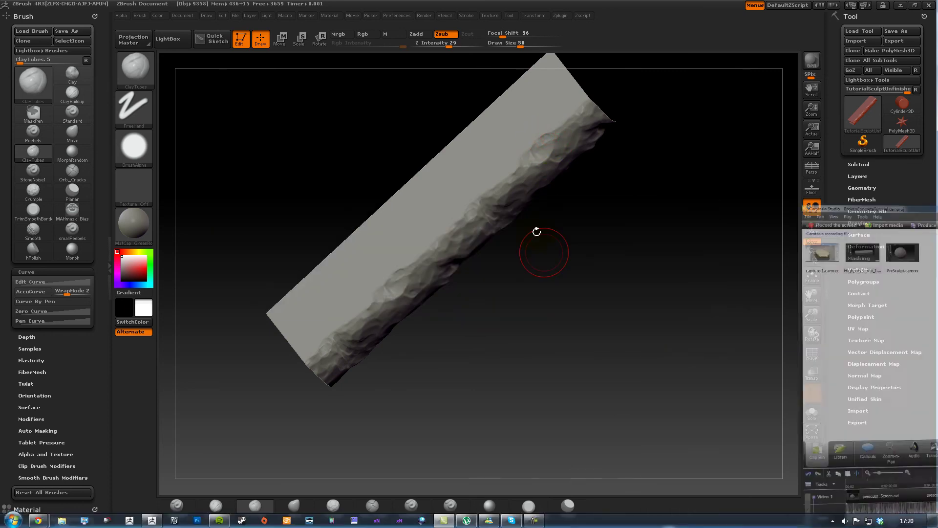
Step: Switch to the Chrome window with the Vimeo tutorial "Tileable Stone Part 3: Creating The Detail Alpha" and view its example of stamped rock detail
mouse_move(43, 521)
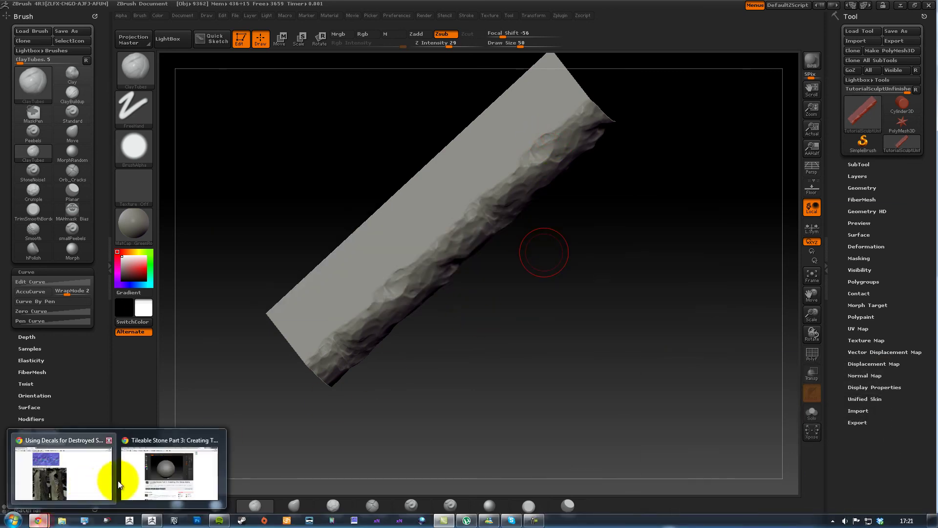
click(146, 477)
click(253, 308)
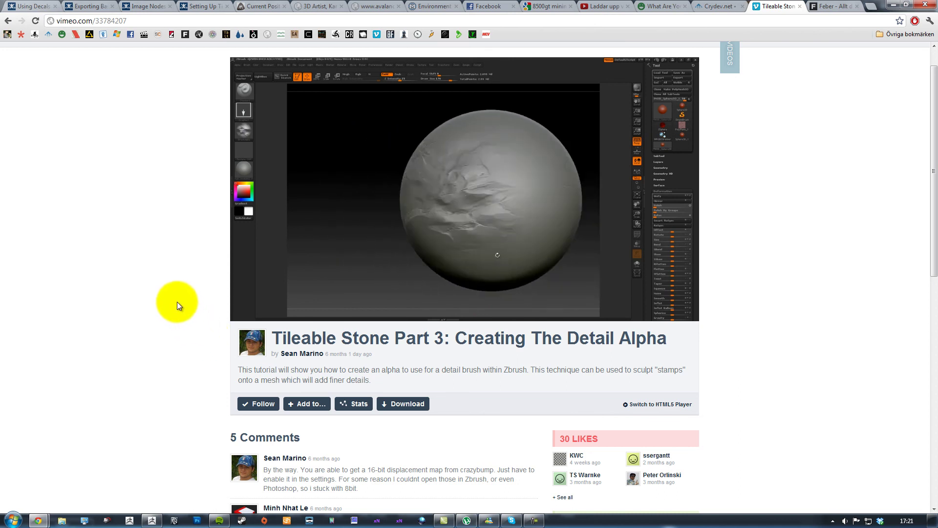
mouse_move(242, 308)
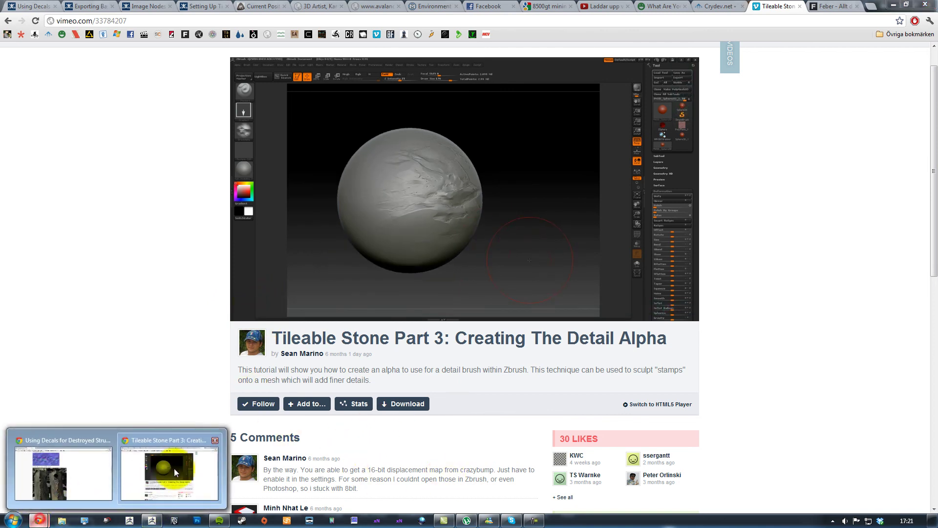
Step: Switch back to ZBrush and carve more ClayTubes chips into the upper half of the block's damaged edge
click(152, 519)
drag(510, 337, 587, 202)
drag(645, 205, 647, 220)
drag(554, 155, 537, 176)
mouse_move(593, 207)
mouse_down()
mouse_move(602, 245)
mouse_move(597, 210)
mouse_move(601, 241)
mouse_move(603, 215)
mouse_move(609, 222)
mouse_up()
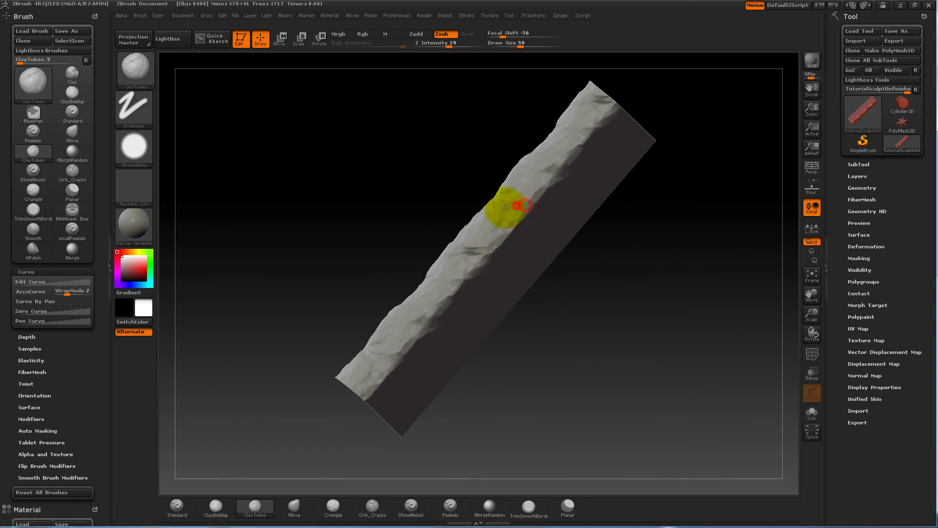
mouse_move(601, 268)
mouse_down()
mouse_move(618, 289)
mouse_move(613, 267)
mouse_move(627, 270)
mouse_move(620, 275)
mouse_move(609, 259)
mouse_move(537, 349)
mouse_up()
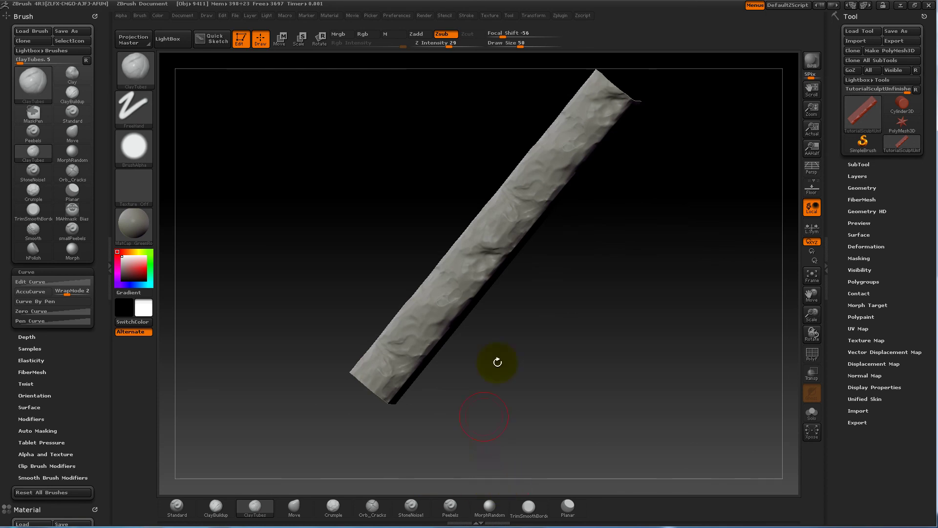
Step: Select the hPolish brush and flatten the rough chips around the middle of the block's damaged edge
key(b)
key(h)
key(p)
mouse_move(578, 286)
mouse_down()
mouse_move(558, 276)
mouse_move(587, 314)
mouse_move(582, 301)
mouse_up()
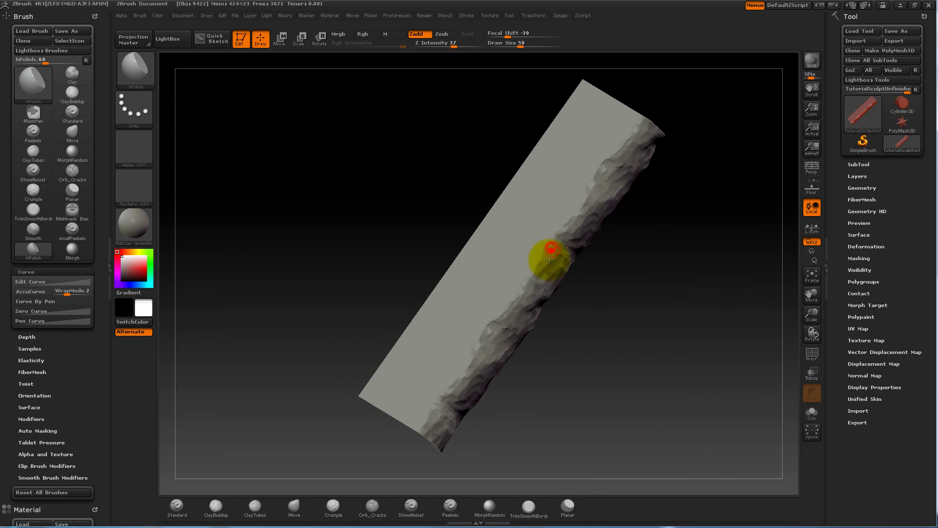
mouse_move(637, 318)
mouse_down()
mouse_move(637, 331)
mouse_move(624, 327)
mouse_up()
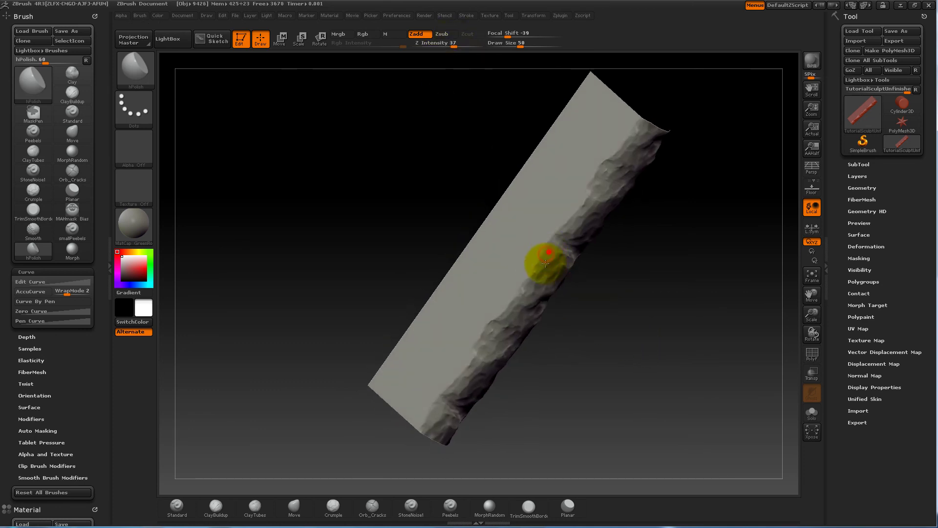
drag(619, 321, 589, 289)
drag(569, 270, 572, 266)
drag(649, 295, 613, 244)
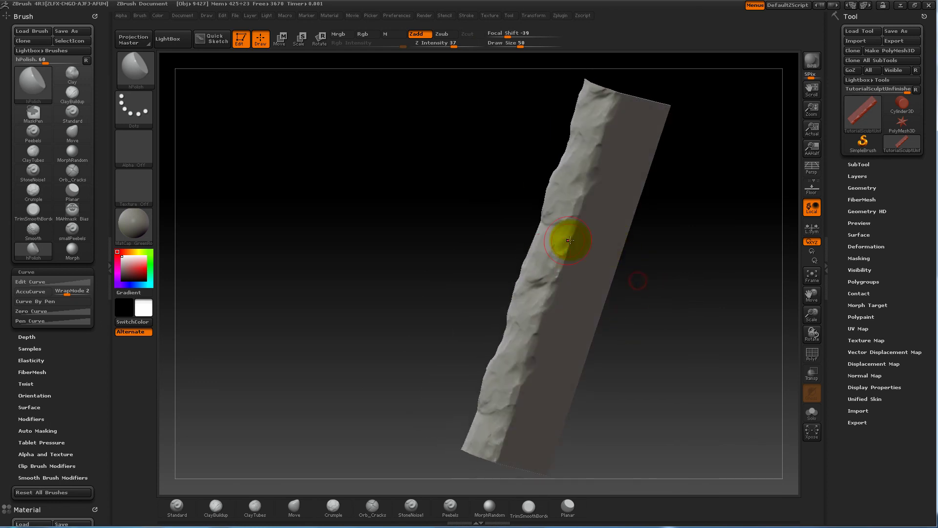